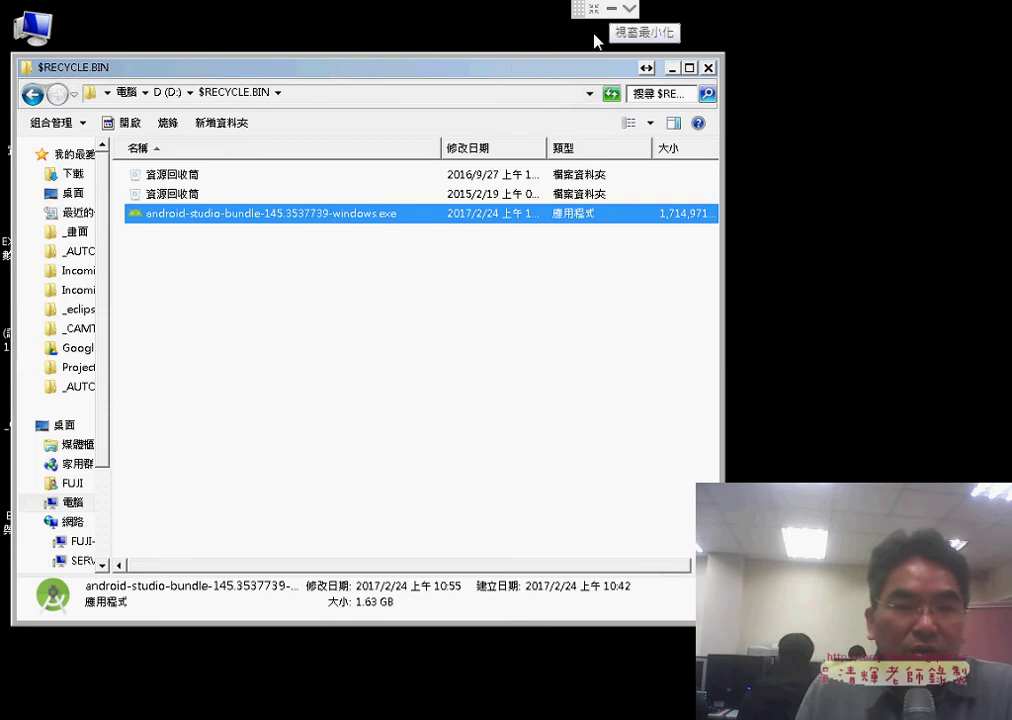
# - Run android-studio-bundle-145.3537739-windows.exe and advance the setup to component selection without uninstalling the previous version
pyautogui.doubleClick(360, 214)
pyautogui.click(556, 391)
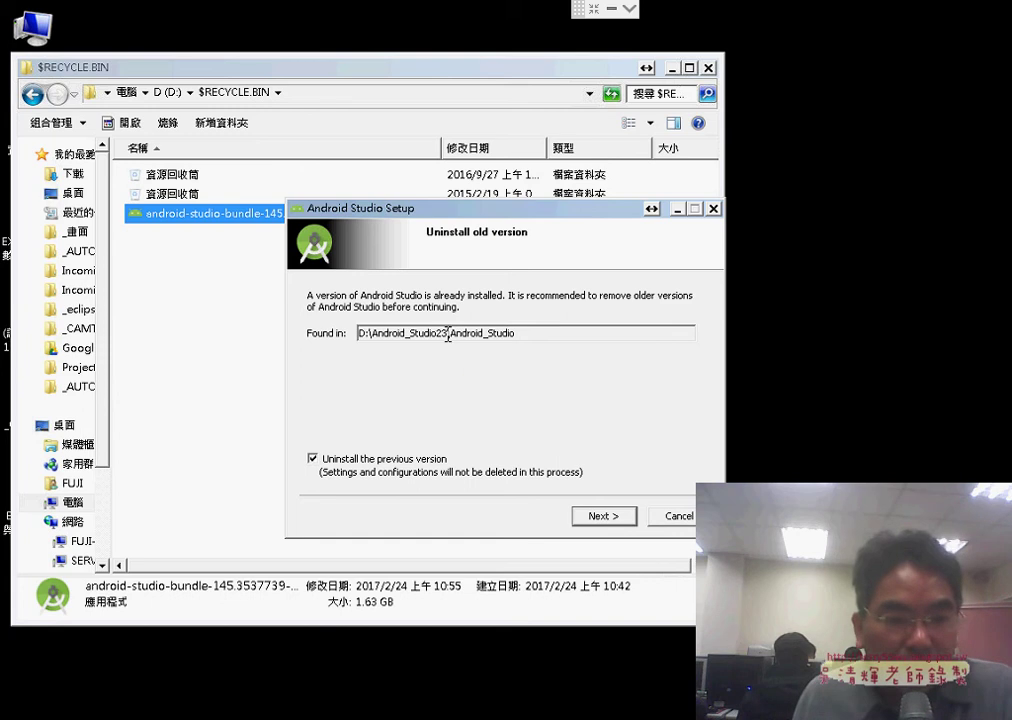
pyautogui.click(313, 462)
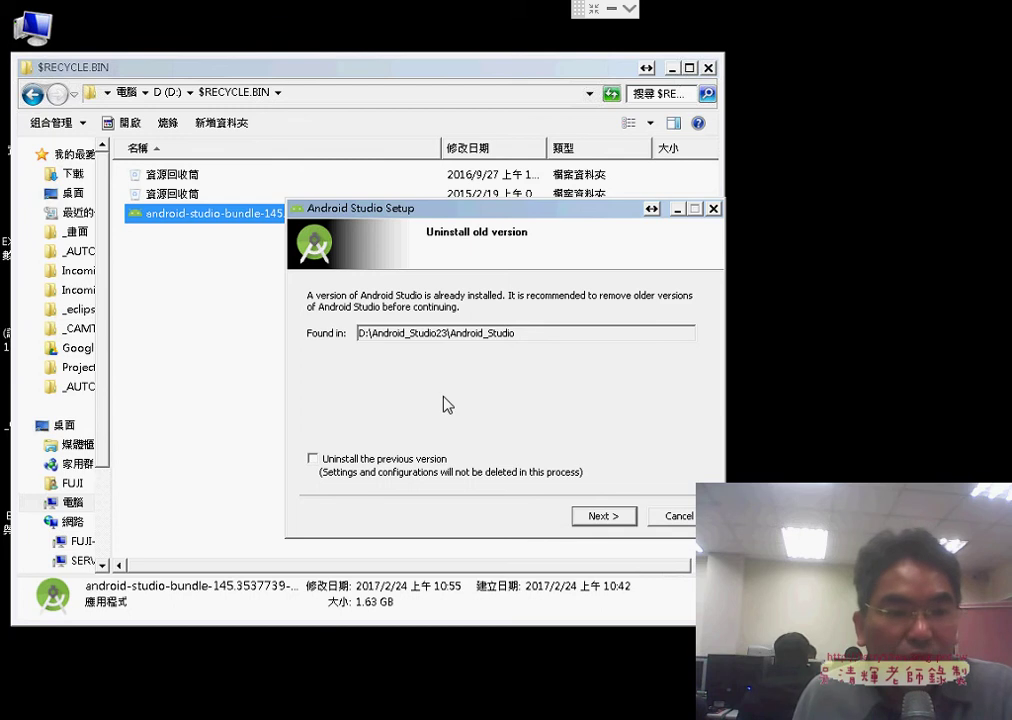
pyautogui.click(632, 517)
pyautogui.click(604, 517)
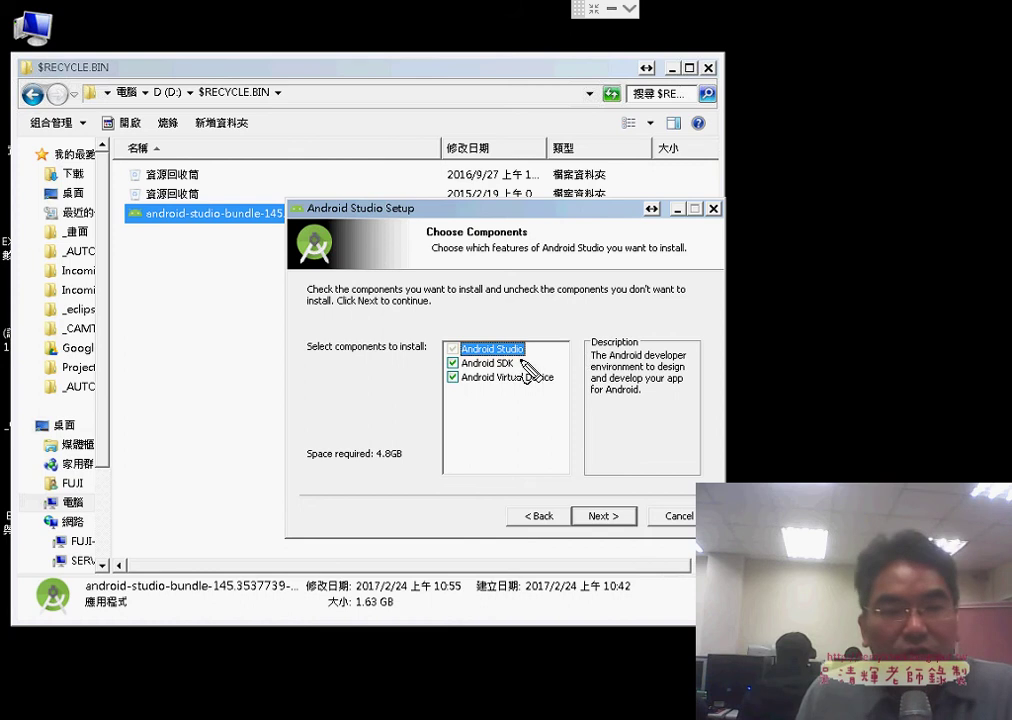
pyautogui.moveTo(462, 354); pyautogui.dragTo(525, 354)
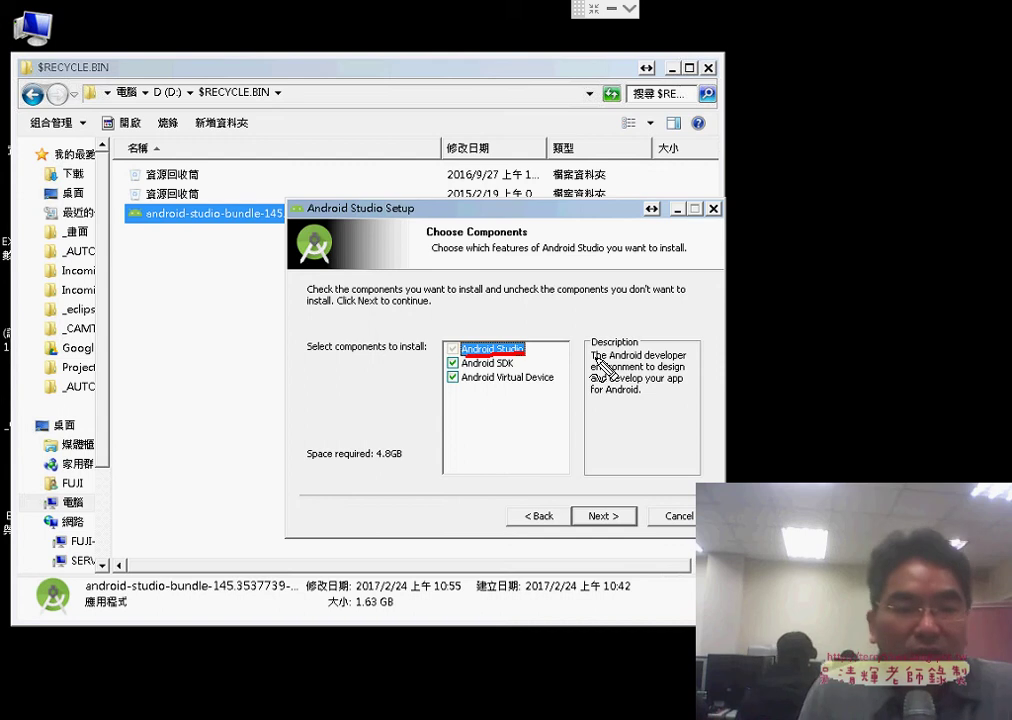
pyautogui.moveTo(494, 370); pyautogui.dragTo(509, 368)
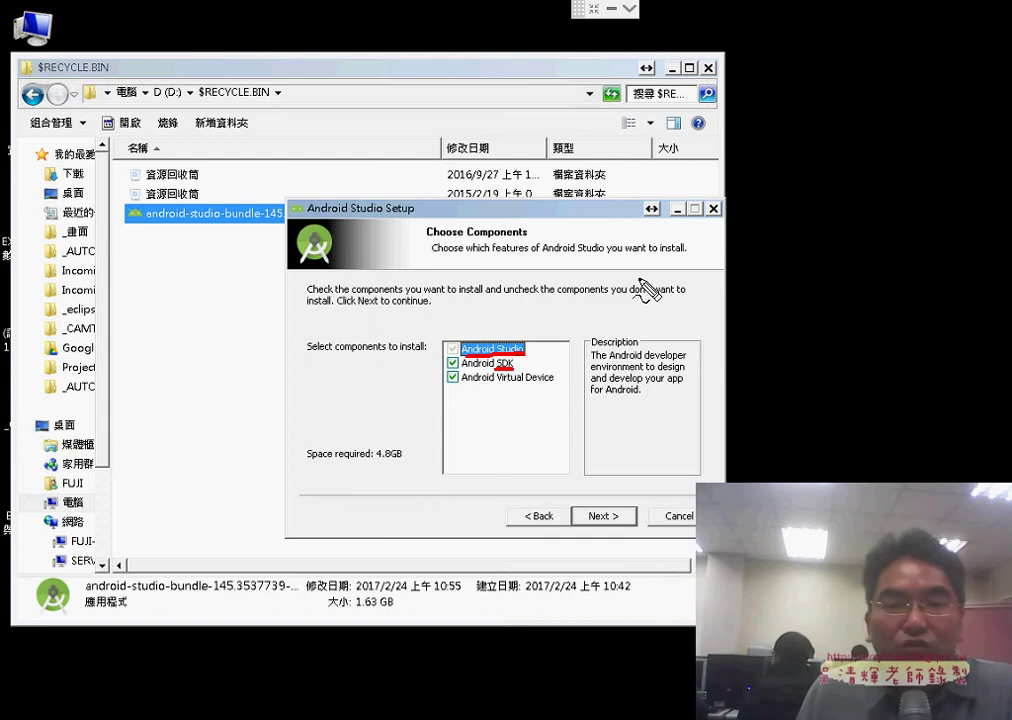
pyautogui.moveTo(641, 283)
pyautogui.mouseDown()
pyautogui.moveTo(636, 298)
pyautogui.moveTo(658, 312)
pyautogui.moveTo(650, 315)
pyautogui.mouseUp()
pyautogui.moveTo(669, 272); pyautogui.dragTo(686, 268)
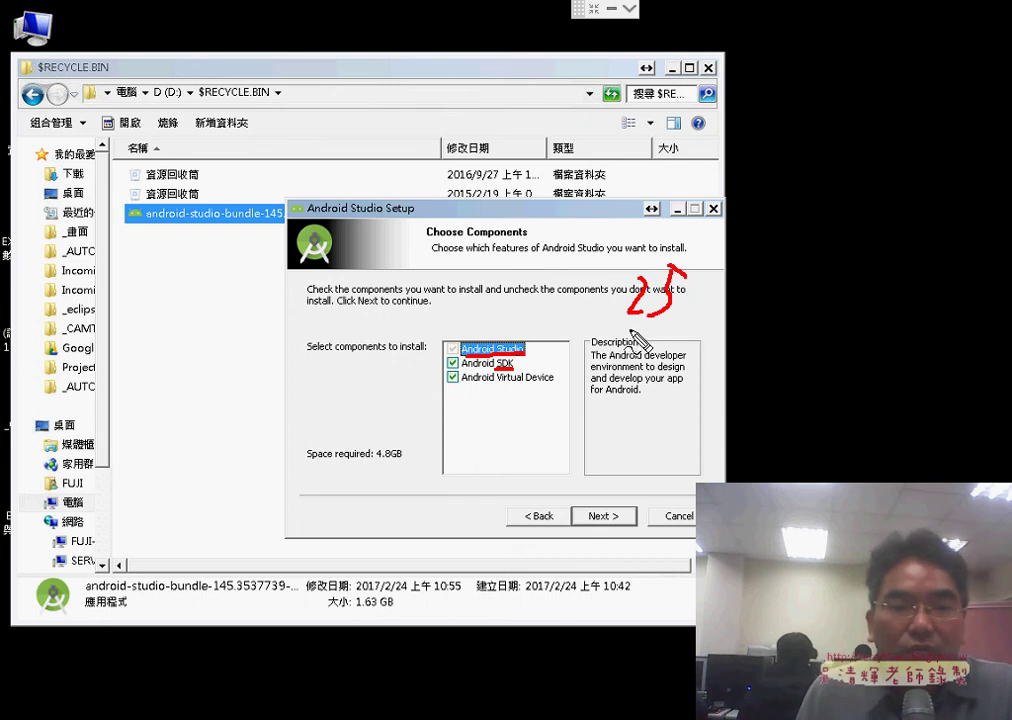
pyautogui.moveTo(623, 290)
pyautogui.mouseDown()
pyautogui.moveTo(621, 321)
pyautogui.moveTo(698, 266)
pyautogui.moveTo(622, 326)
pyautogui.mouseUp()
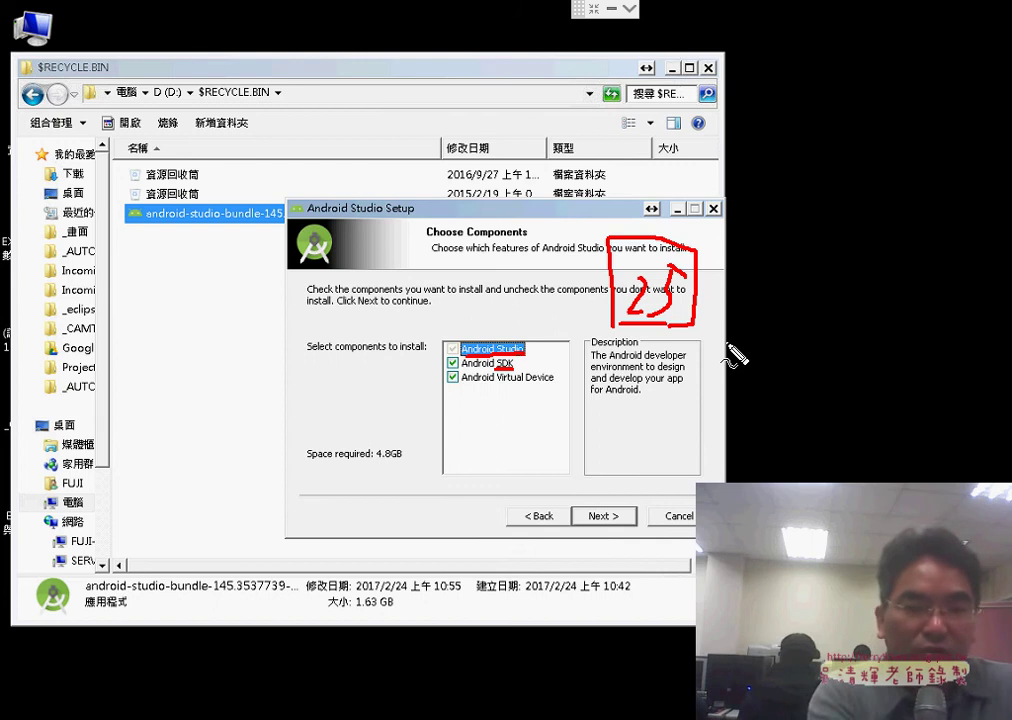
pyautogui.press('Escape')
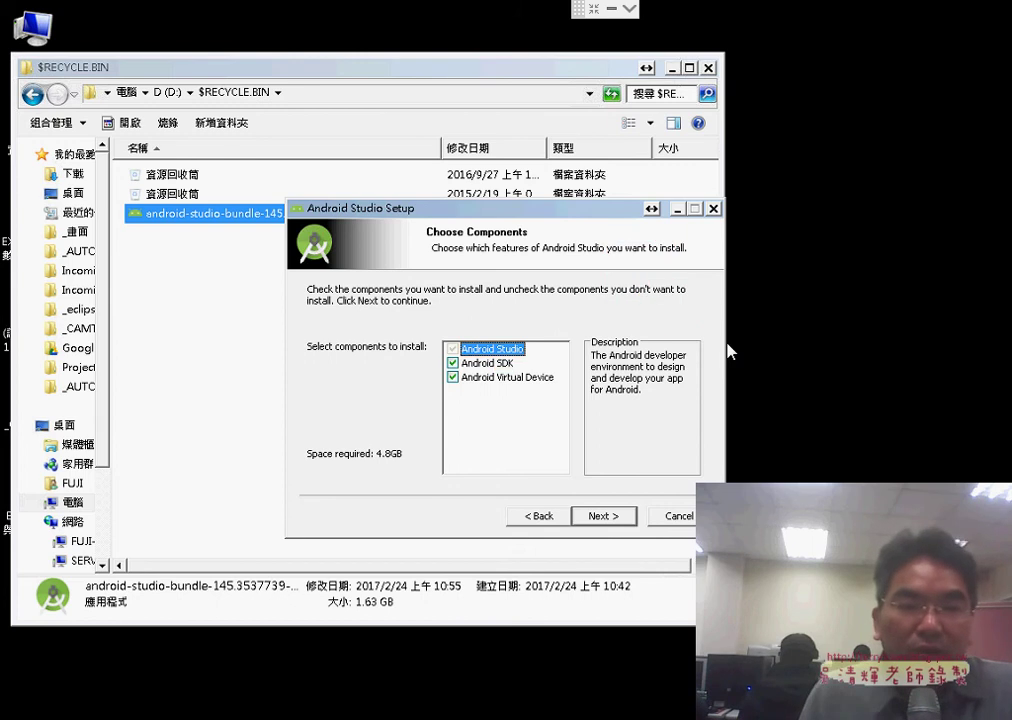
# - Keep Android SDK and Android Virtual Device selected for installation and accept the license agreement
pyautogui.click(532, 378)
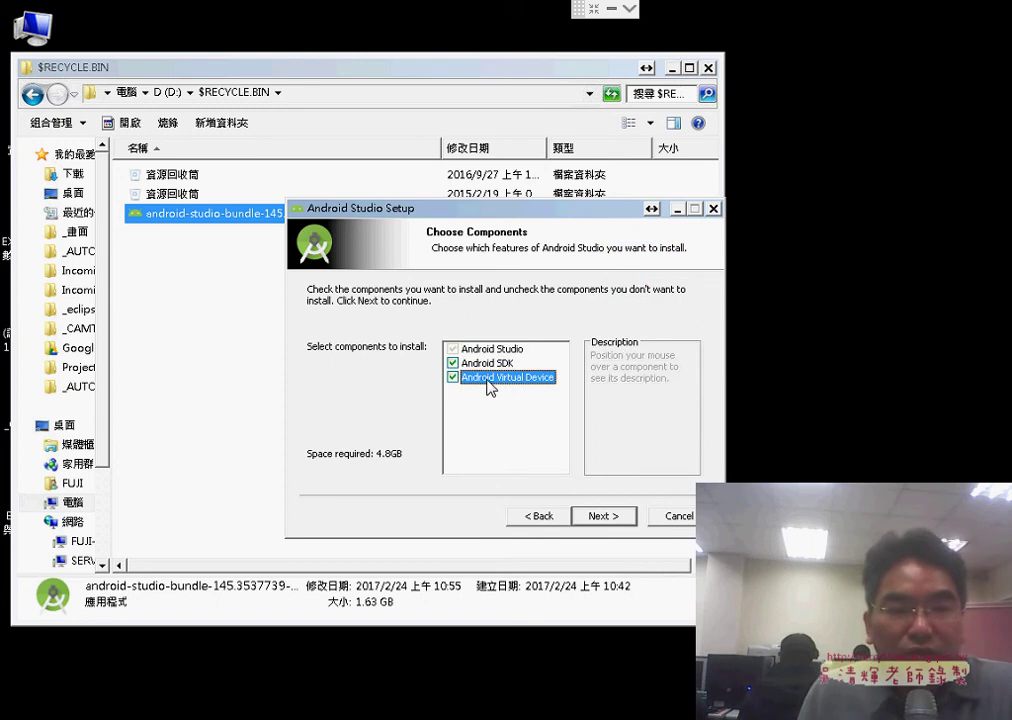
pyautogui.moveTo(531, 381)
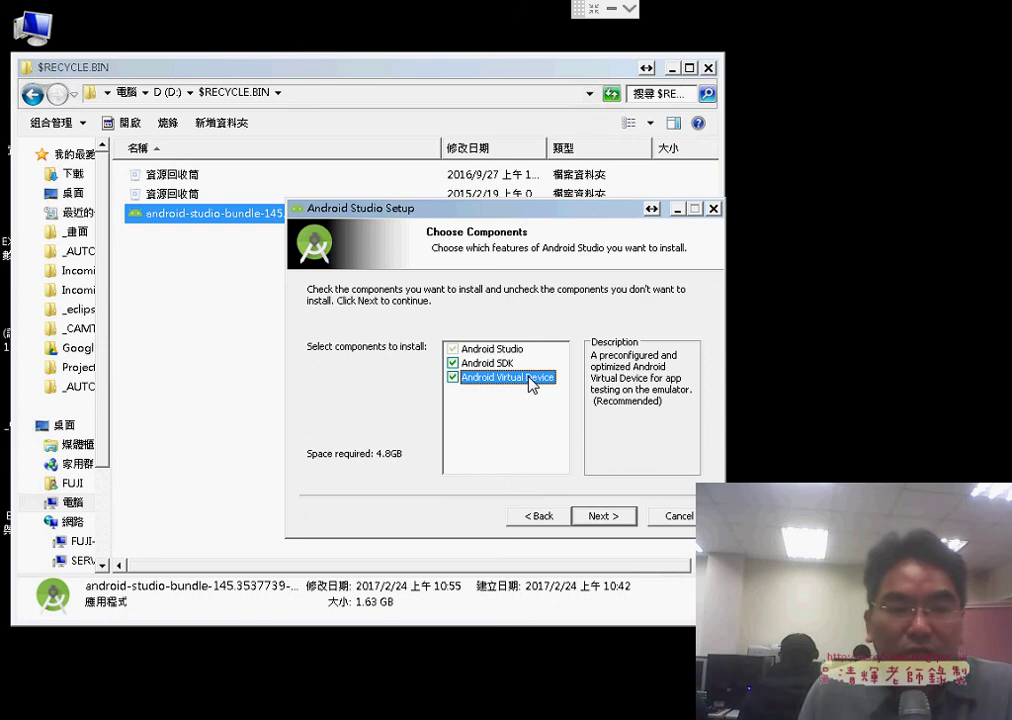
pyautogui.click(622, 526)
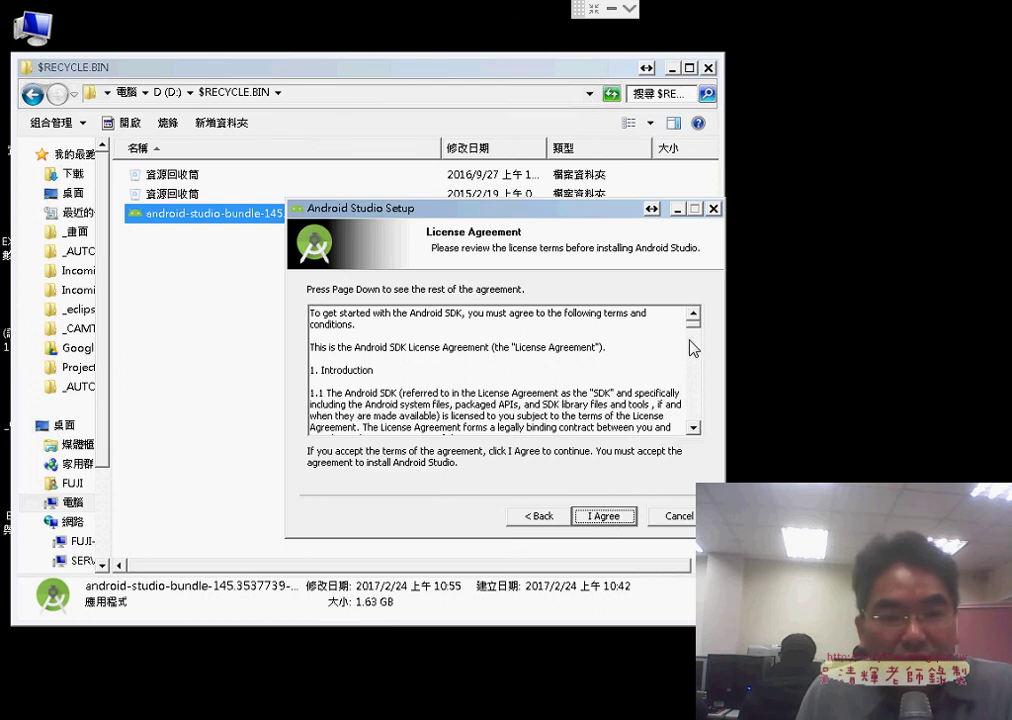
pyautogui.moveTo(693, 322); pyautogui.dragTo(700, 305)
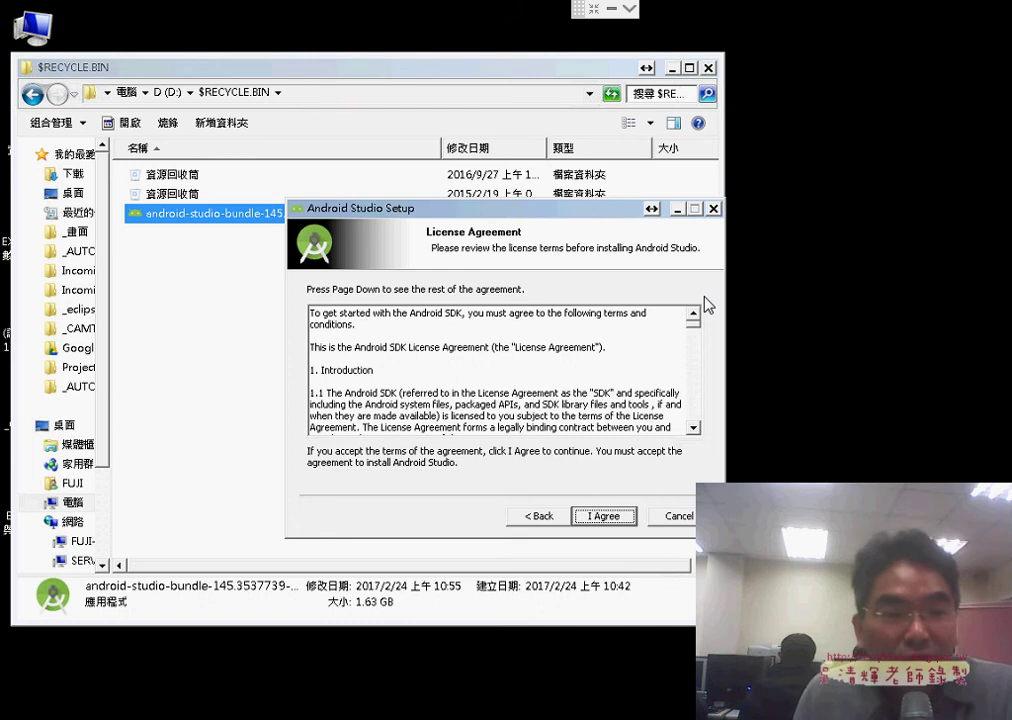
pyautogui.click(608, 516)
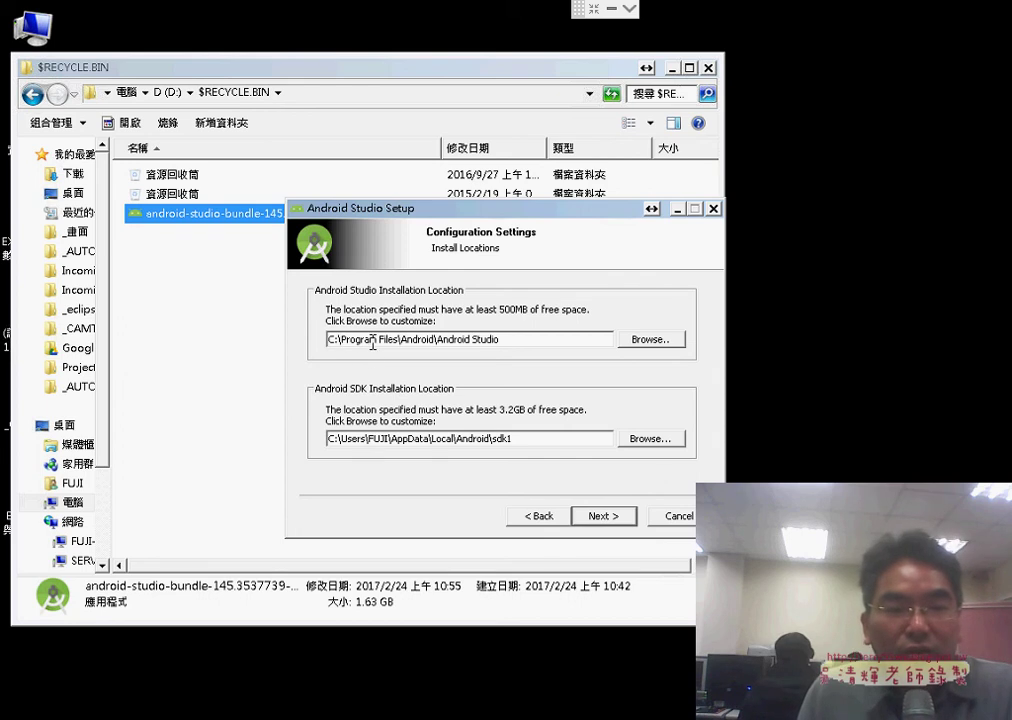
# - Review the default install locations, check the free space on the local drives, and return to the setup wizard
pyautogui.moveTo(517, 343); pyautogui.dragTo(323, 344)
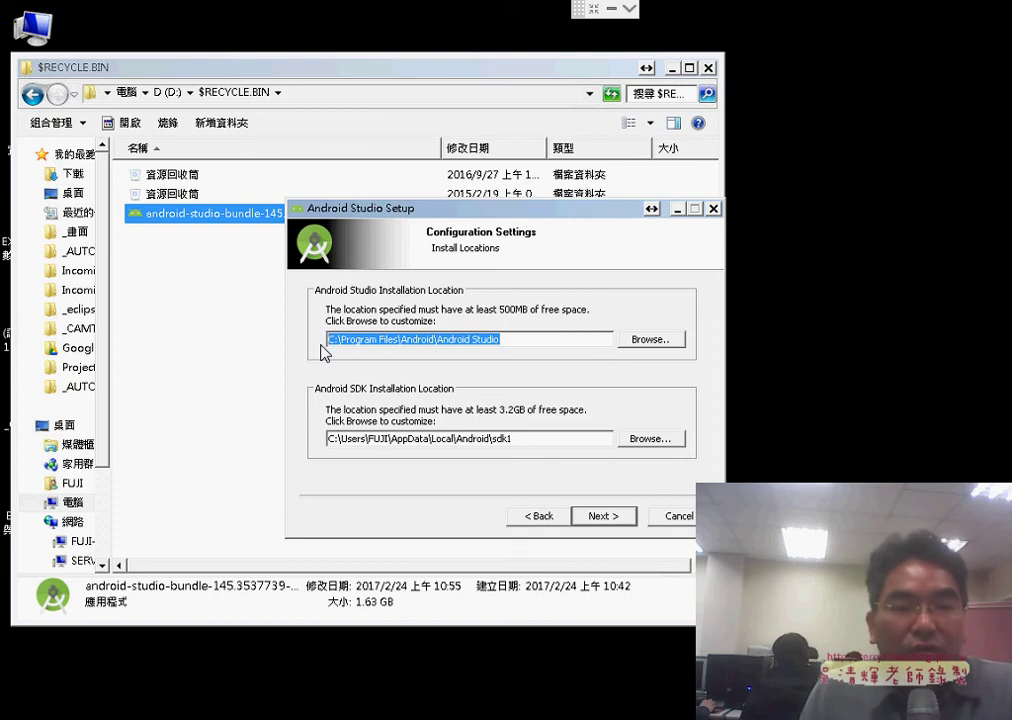
pyautogui.moveTo(522, 437); pyautogui.dragTo(316, 452)
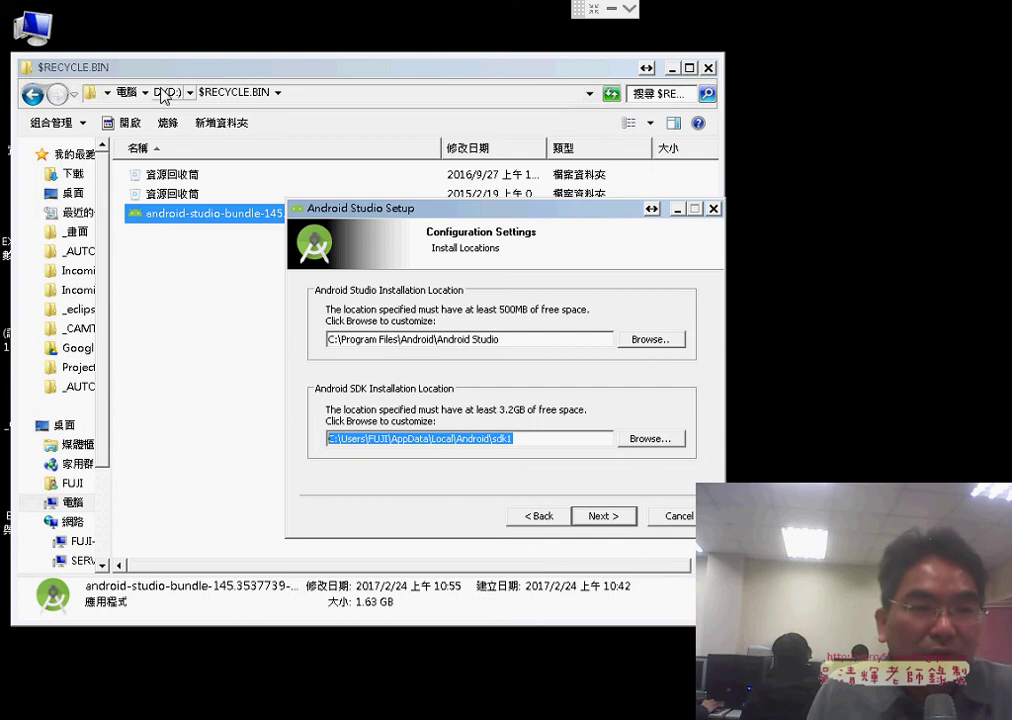
pyautogui.click(127, 91)
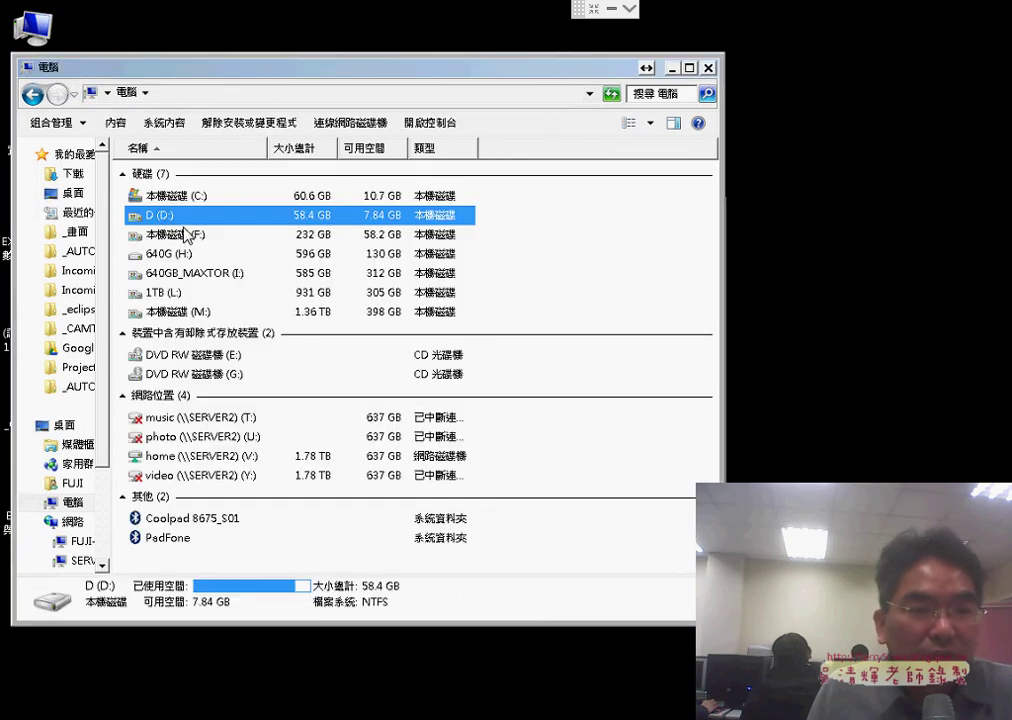
pyautogui.click(33, 95)
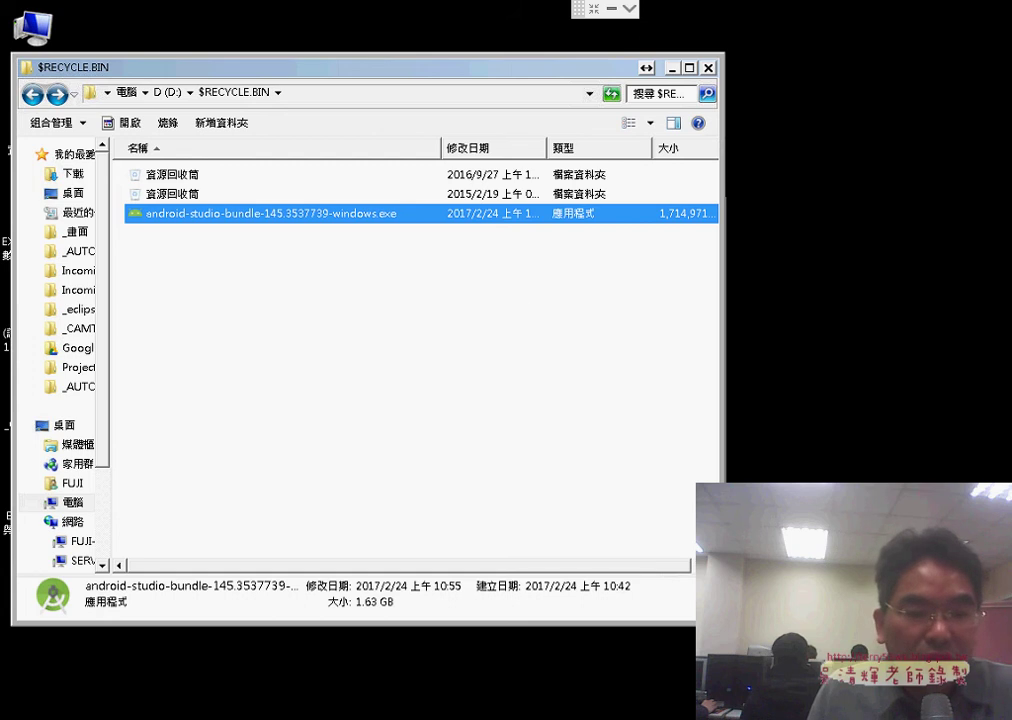
pyautogui.click(428, 714)
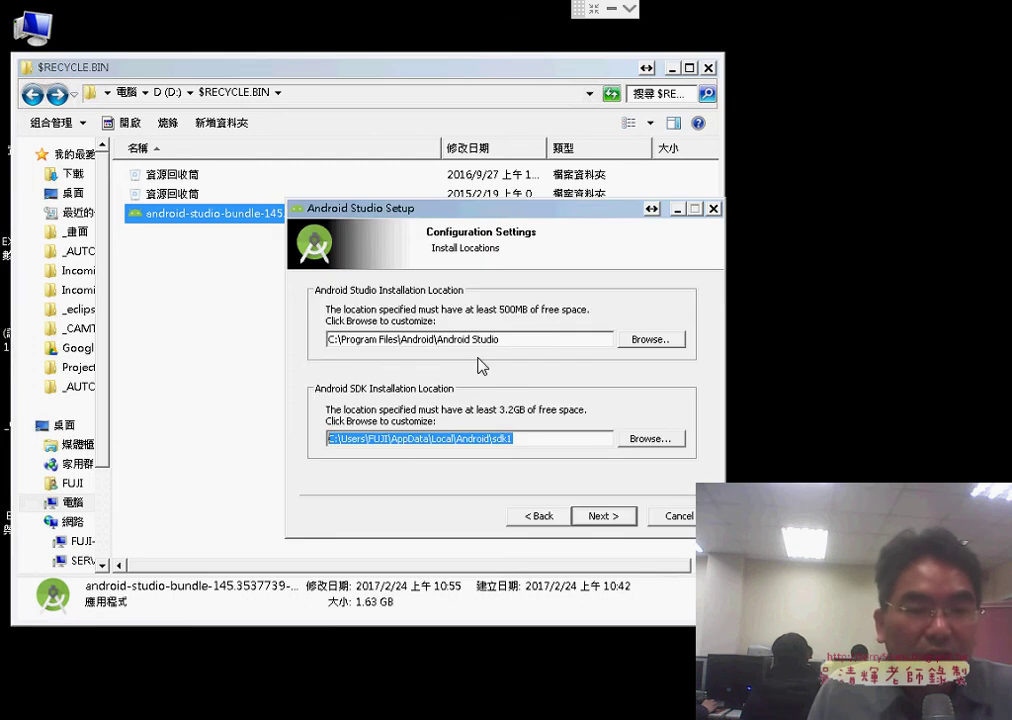
# - Set the Android Studio installation location to d:\Android233\Android Studio
pyautogui.moveTo(435, 340); pyautogui.dragTo(308, 340)
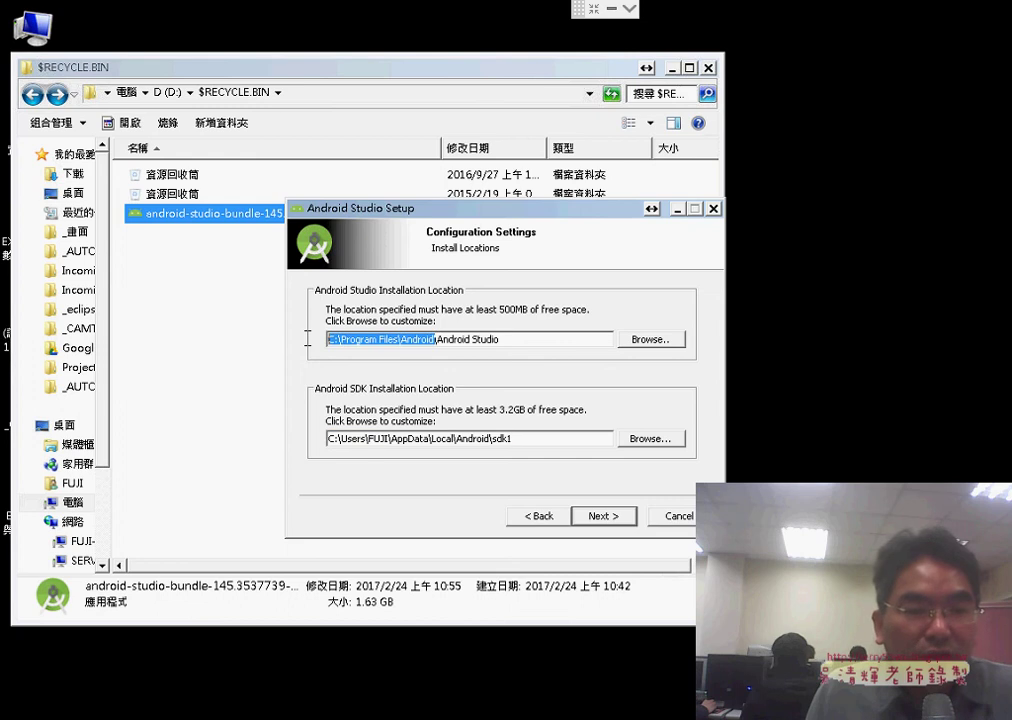
pyautogui.click(396, 341)
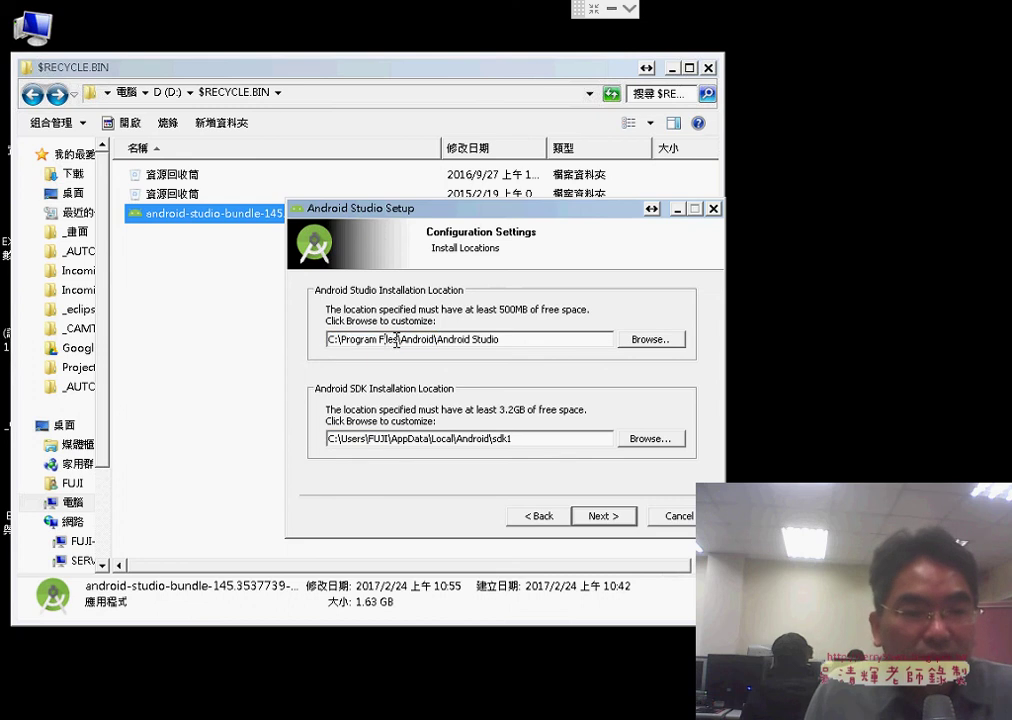
pyautogui.moveTo(397, 341); pyautogui.dragTo(305, 341)
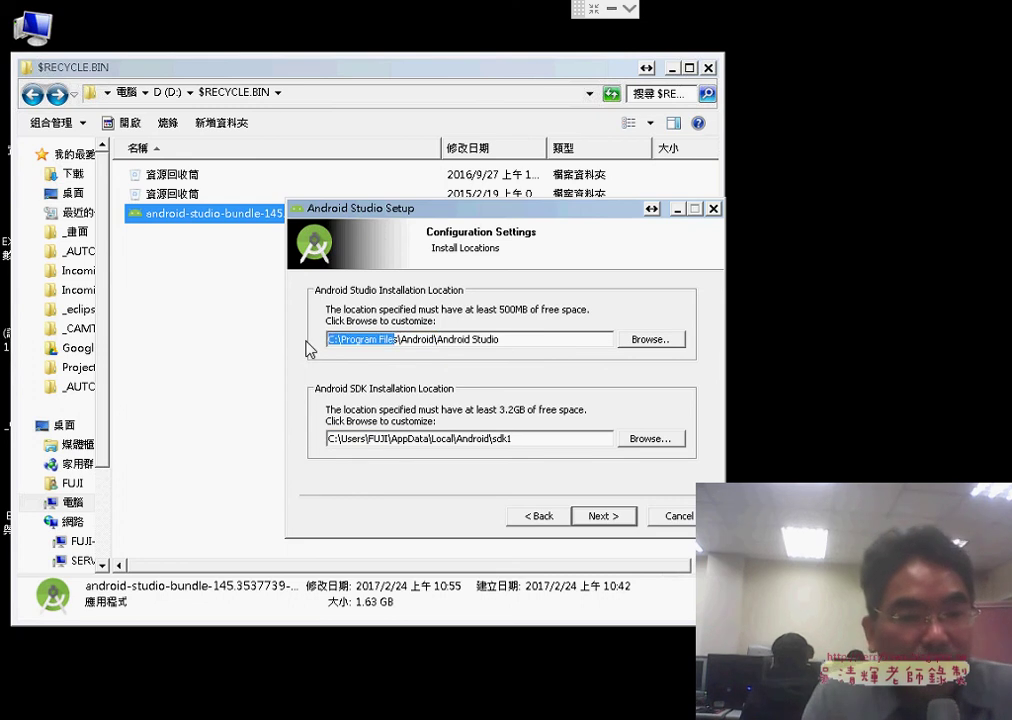
pyautogui.press('BackSpace')
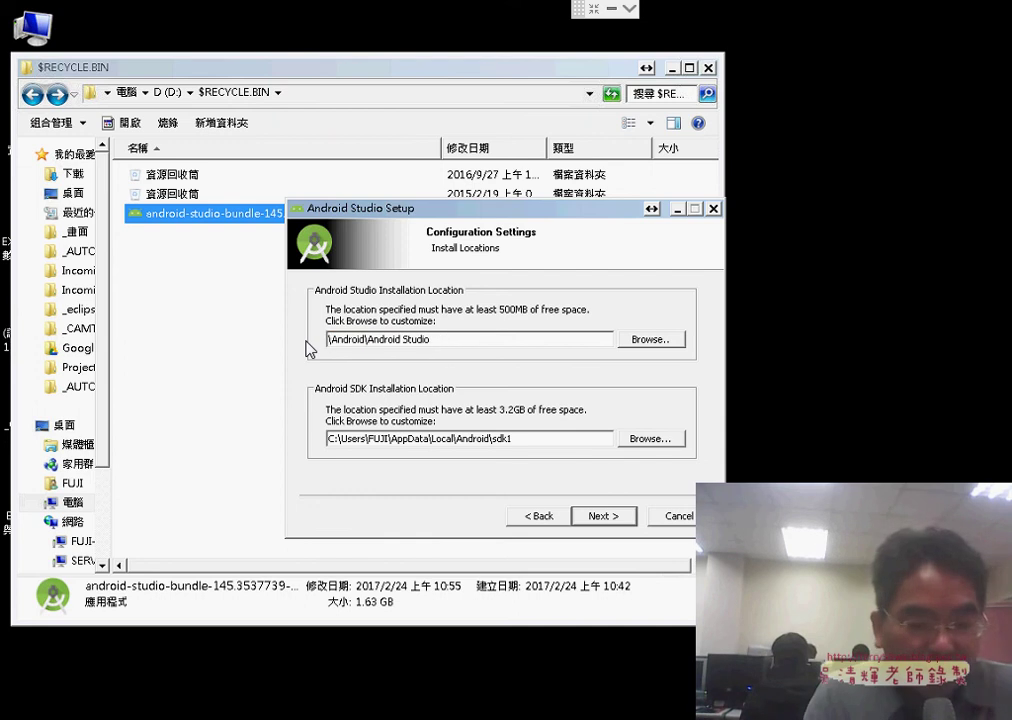
pyautogui.write('D')
pyautogui.write(':')
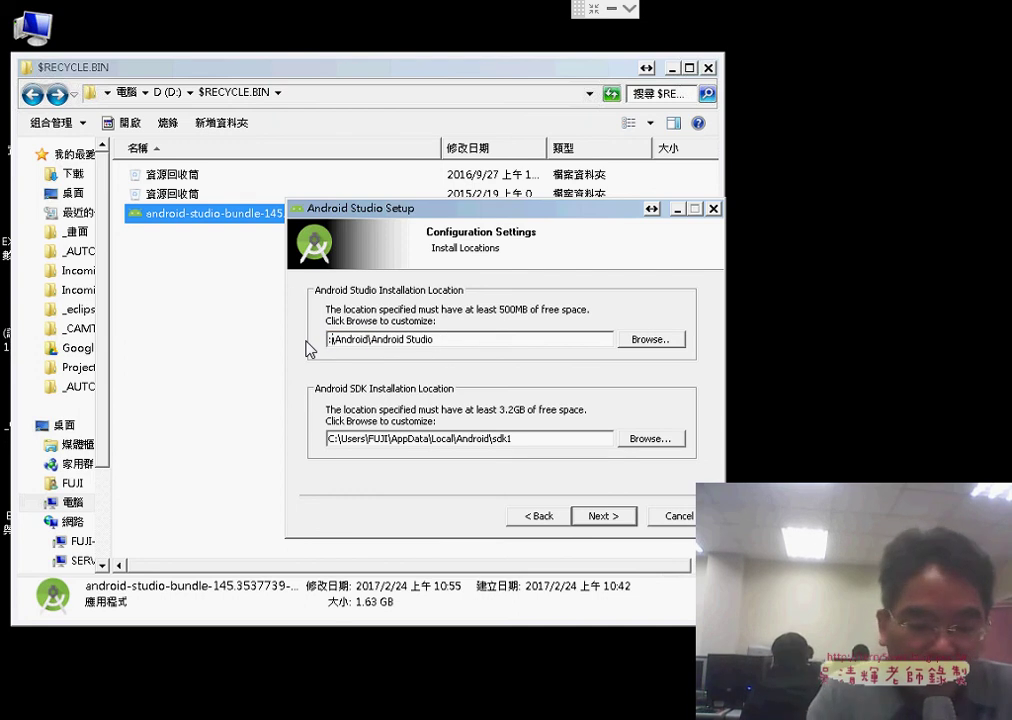
pyautogui.write('d')
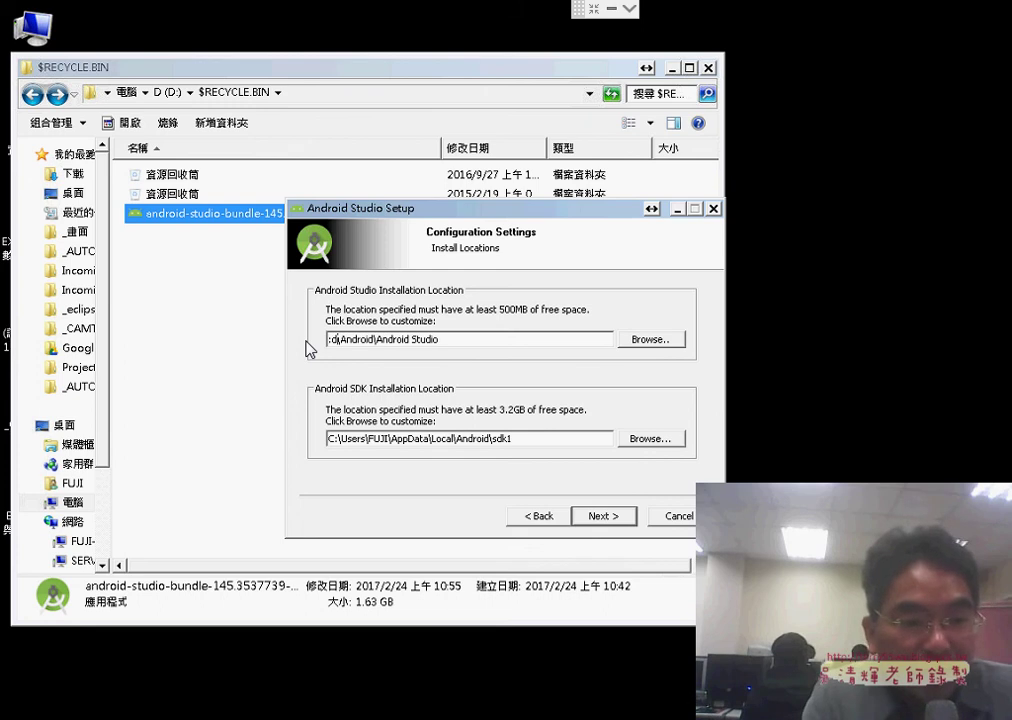
pyautogui.press('BackSpace')
pyautogui.press('BackSpace')
pyautogui.write('d:')
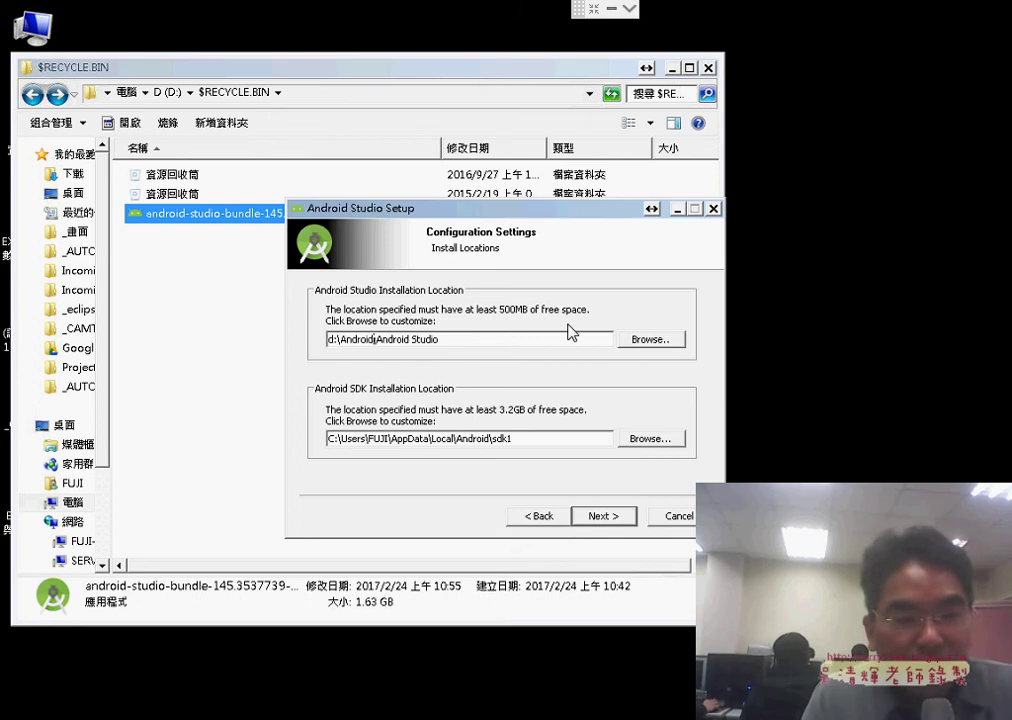
pyautogui.write('233')
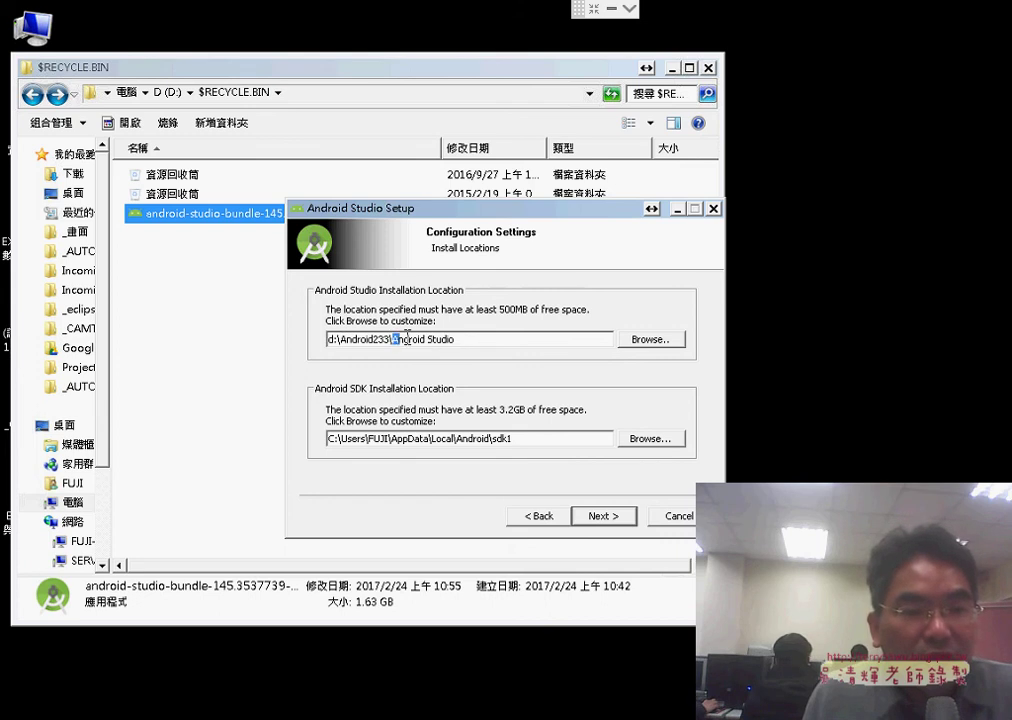
# - Reuse the d:\Android233\ base path to set the Android SDK installation location to d:\Android233\sdk
pyautogui.moveTo(407, 336); pyautogui.dragTo(471, 339)
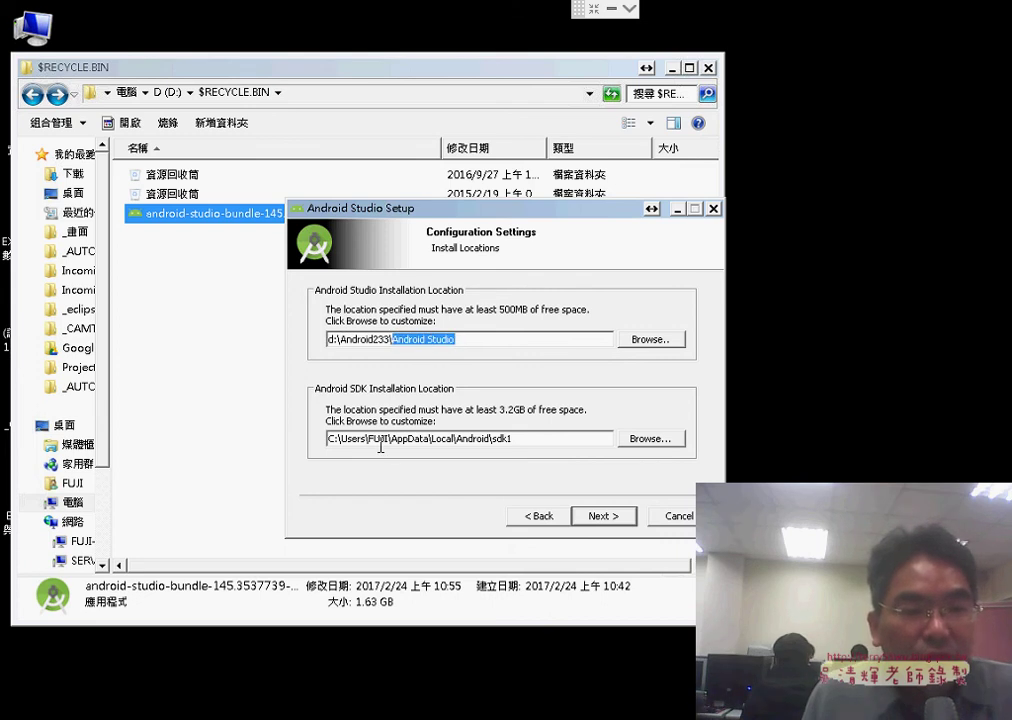
pyautogui.moveTo(393, 340); pyautogui.dragTo(300, 341)
pyautogui.hotkey('ctrl', 'c')
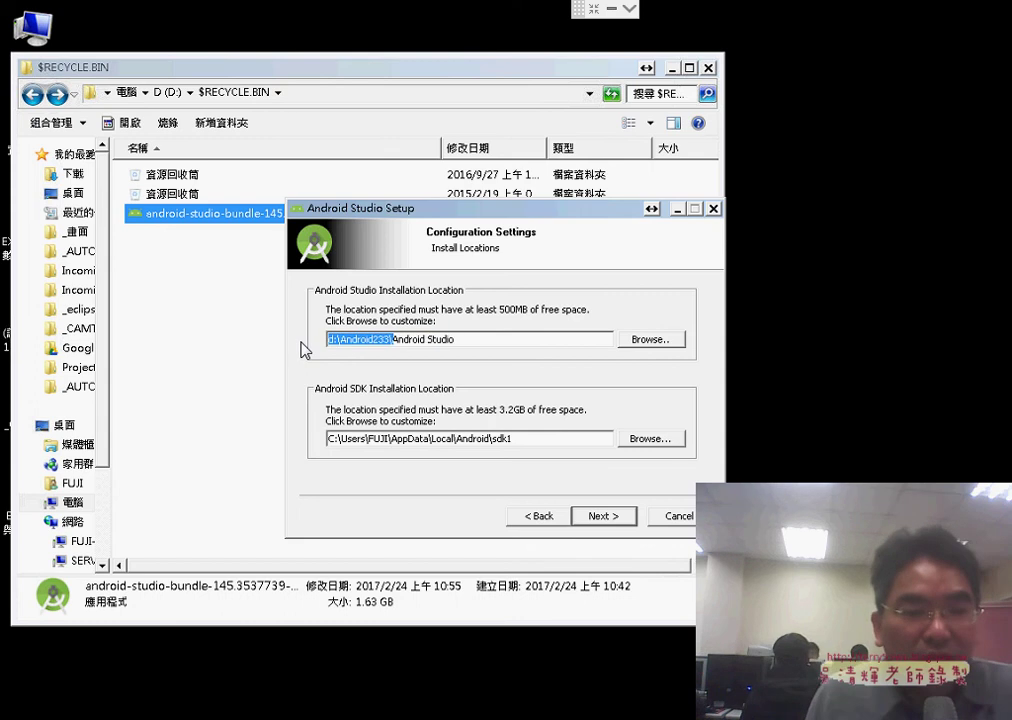
pyautogui.click(488, 440)
pyautogui.moveTo(488, 440); pyautogui.dragTo(291, 445)
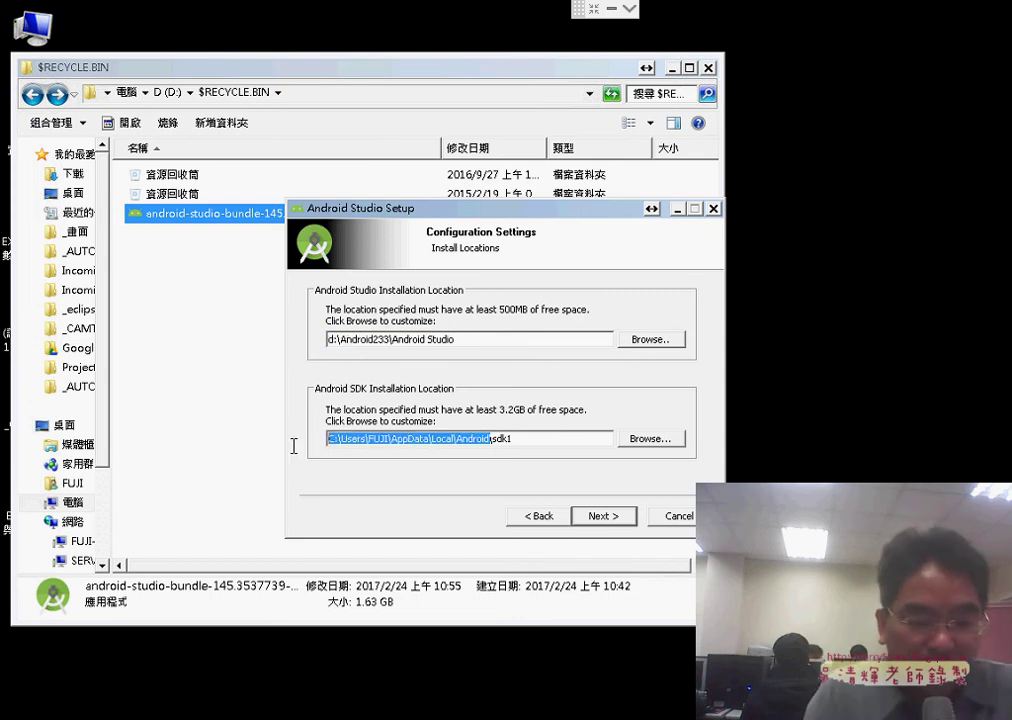
pyautogui.hotkey('ctrl', 'v')
pyautogui.write('\\')
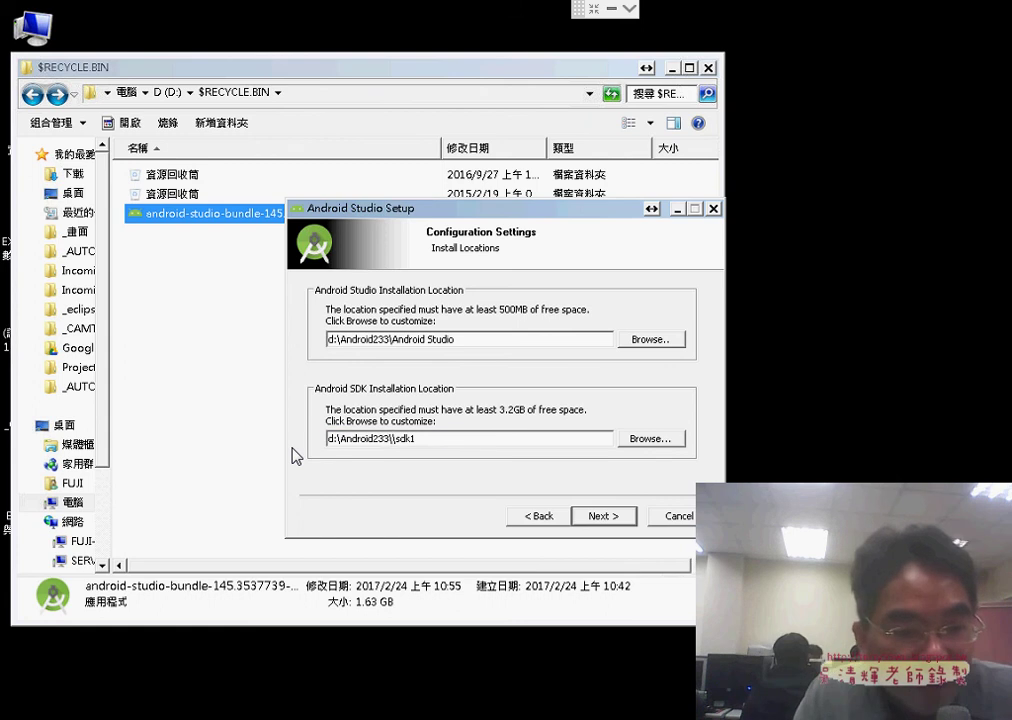
pyautogui.press('Delete')
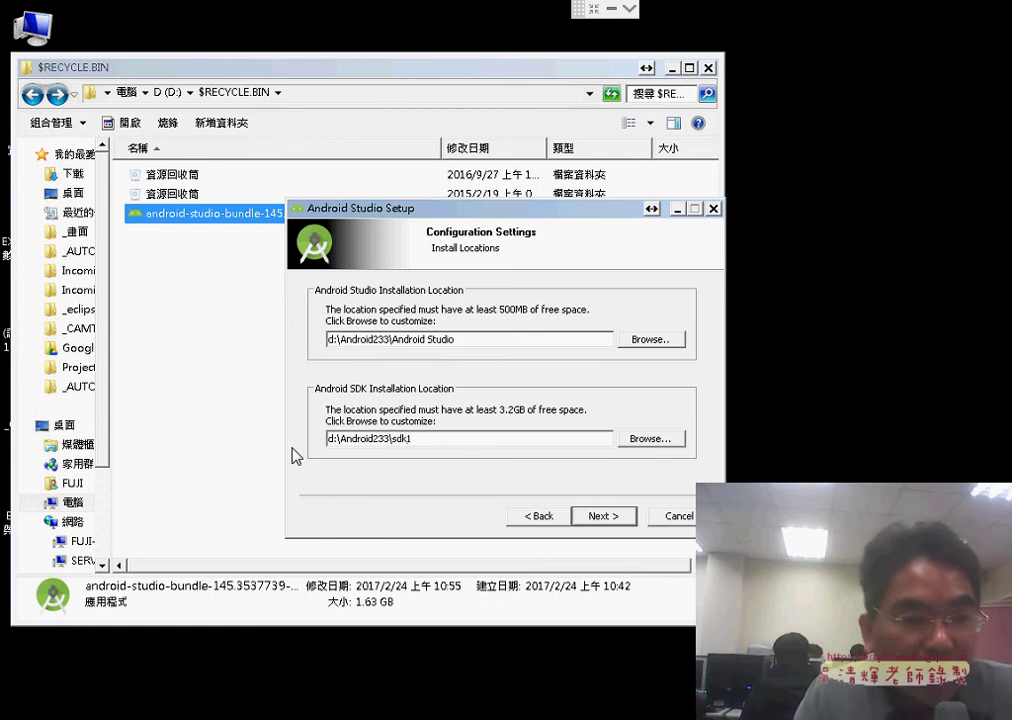
pyautogui.click(369, 340)
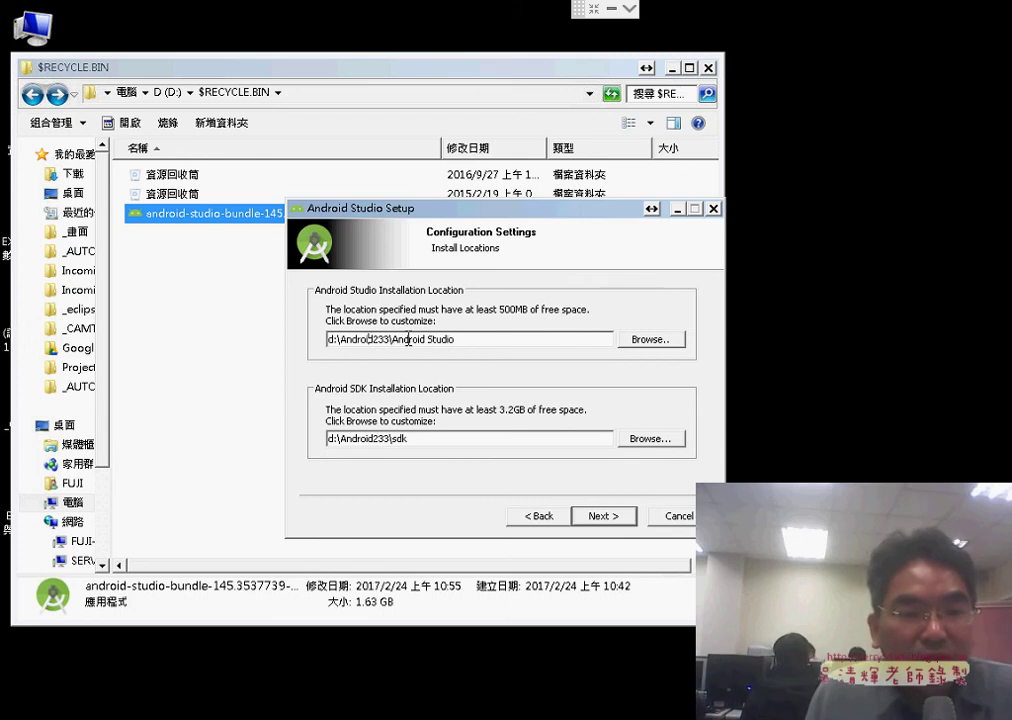
pyautogui.moveTo(458, 340); pyautogui.dragTo(401, 345)
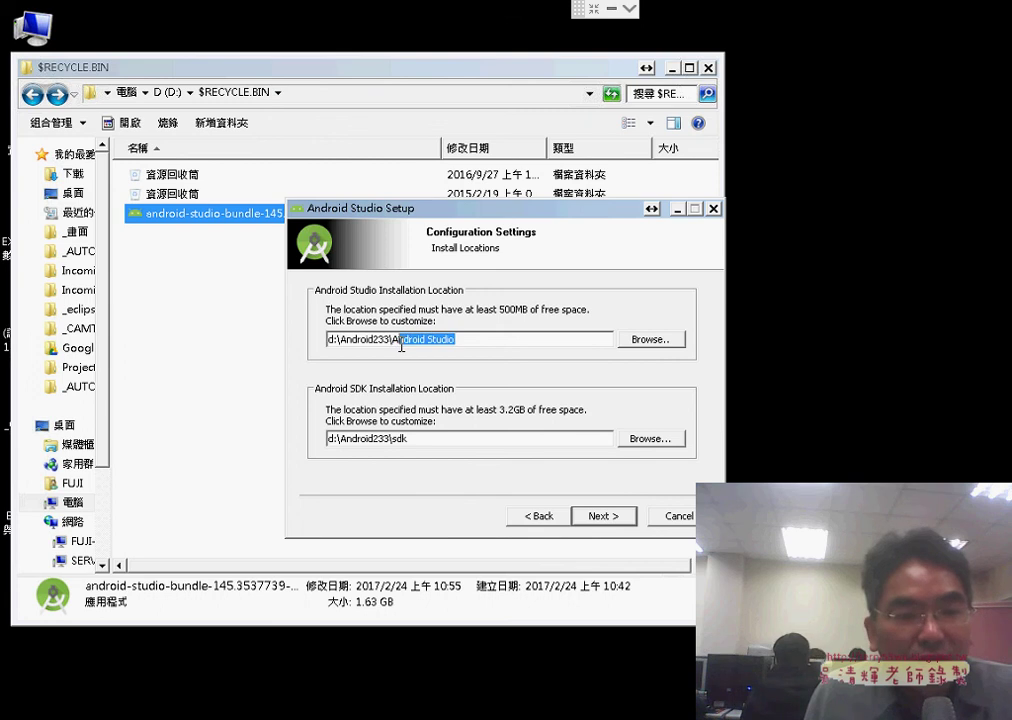
pyautogui.moveTo(416, 438); pyautogui.dragTo(396, 443)
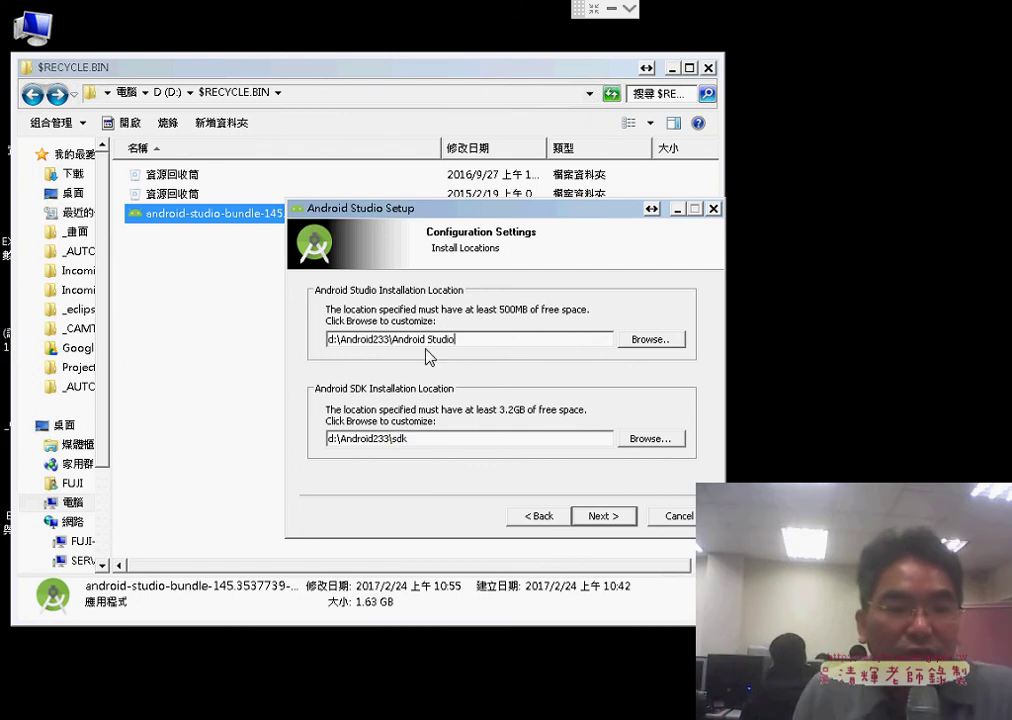
pyautogui.moveTo(394, 341); pyautogui.dragTo(485, 340)
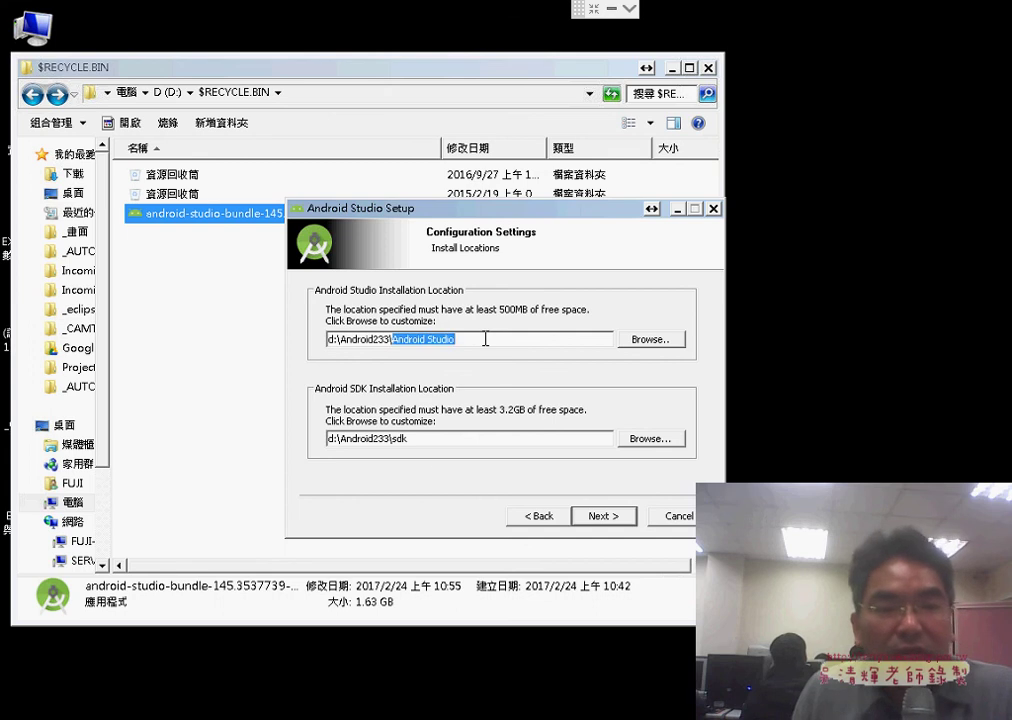
# - Accept both d:\Android233 install locations and start the installation with the Android Studio Start Menu folder
pyautogui.moveTo(420, 441); pyautogui.dragTo(395, 441)
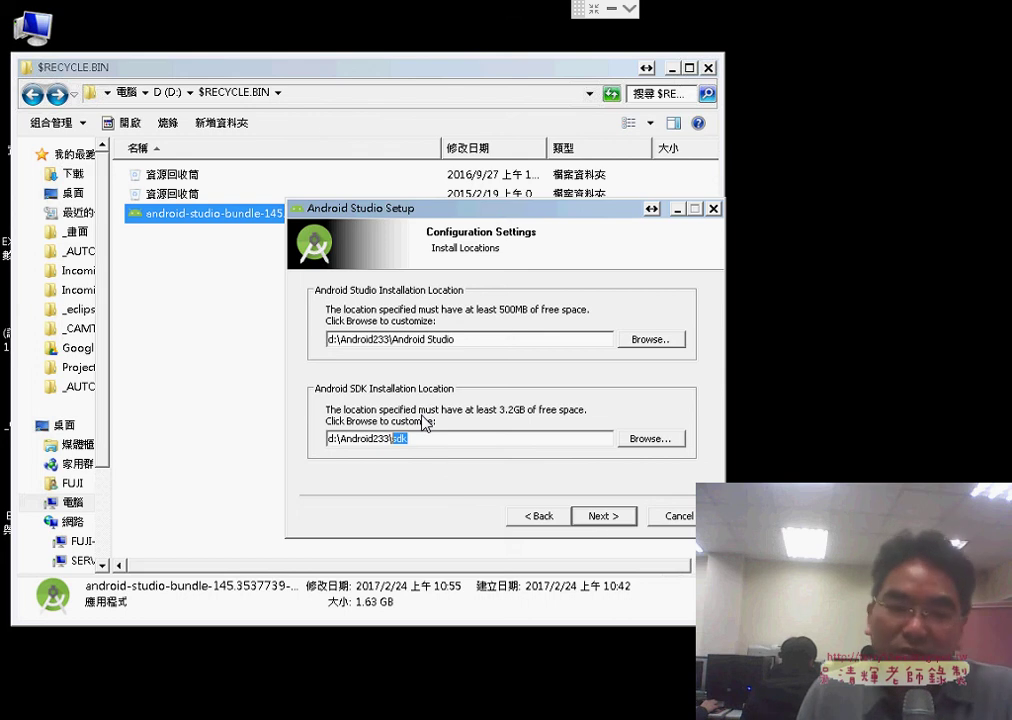
pyautogui.click(611, 516)
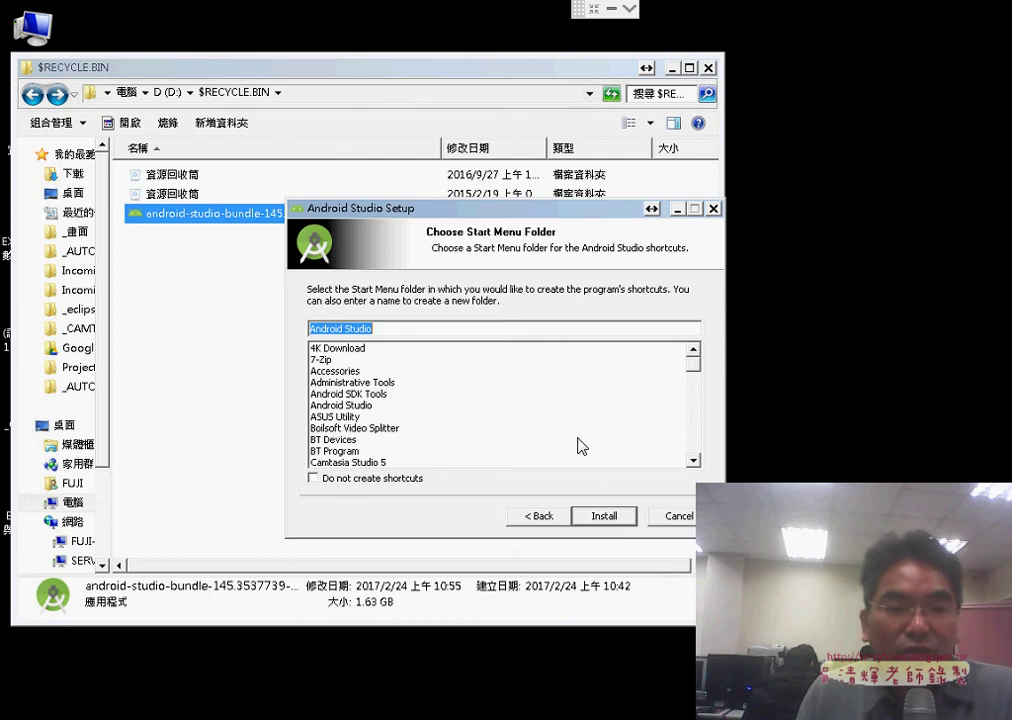
pyautogui.click(614, 516)
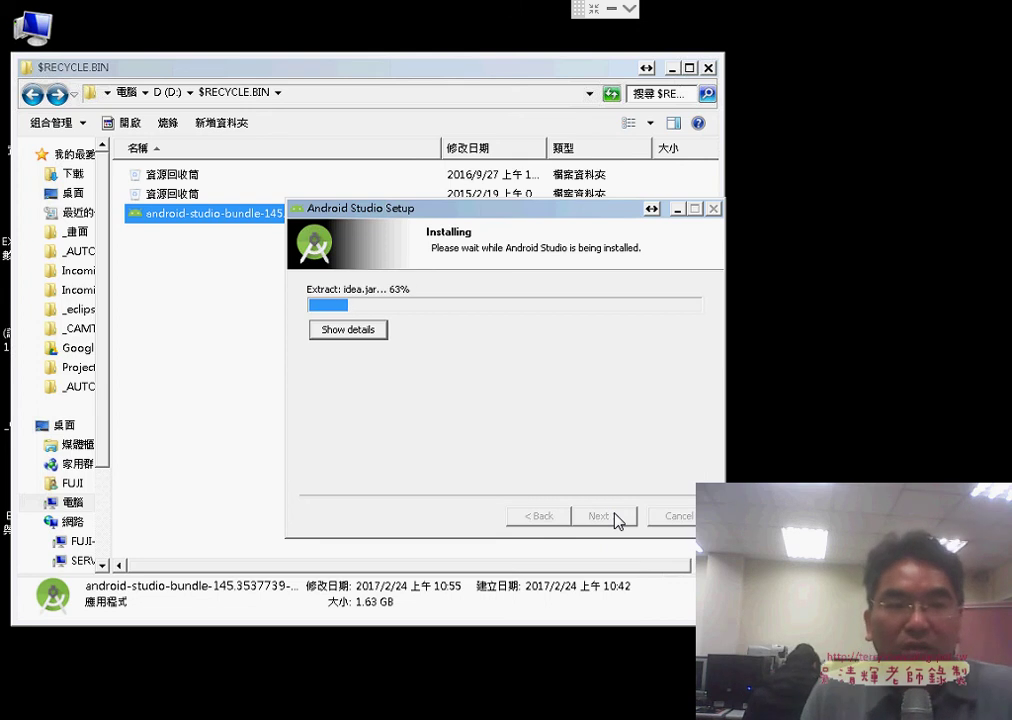
# - Open the Android233 folder on drive D to check the Android Studio folder being installed
pyautogui.click(163, 92)
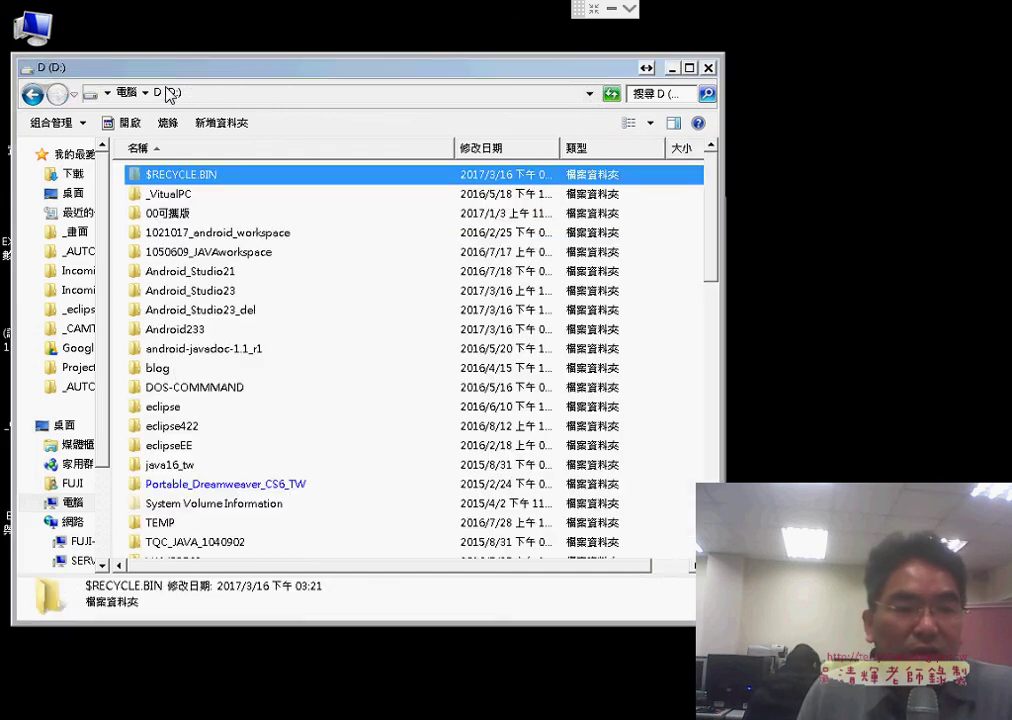
pyautogui.doubleClick(210, 332)
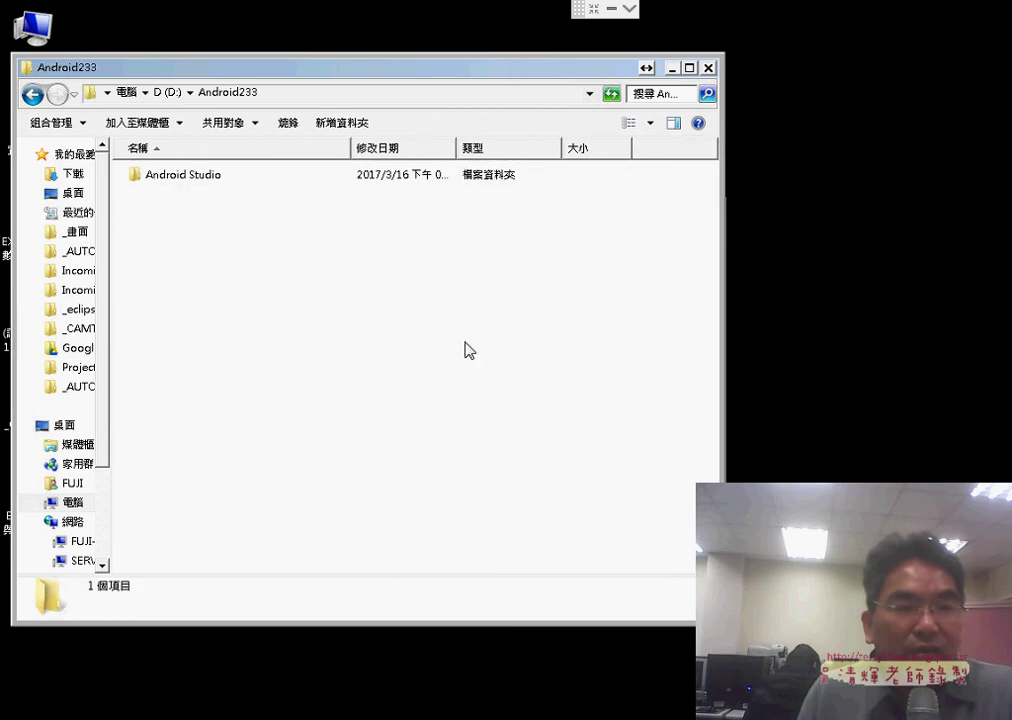
pyautogui.click(178, 178)
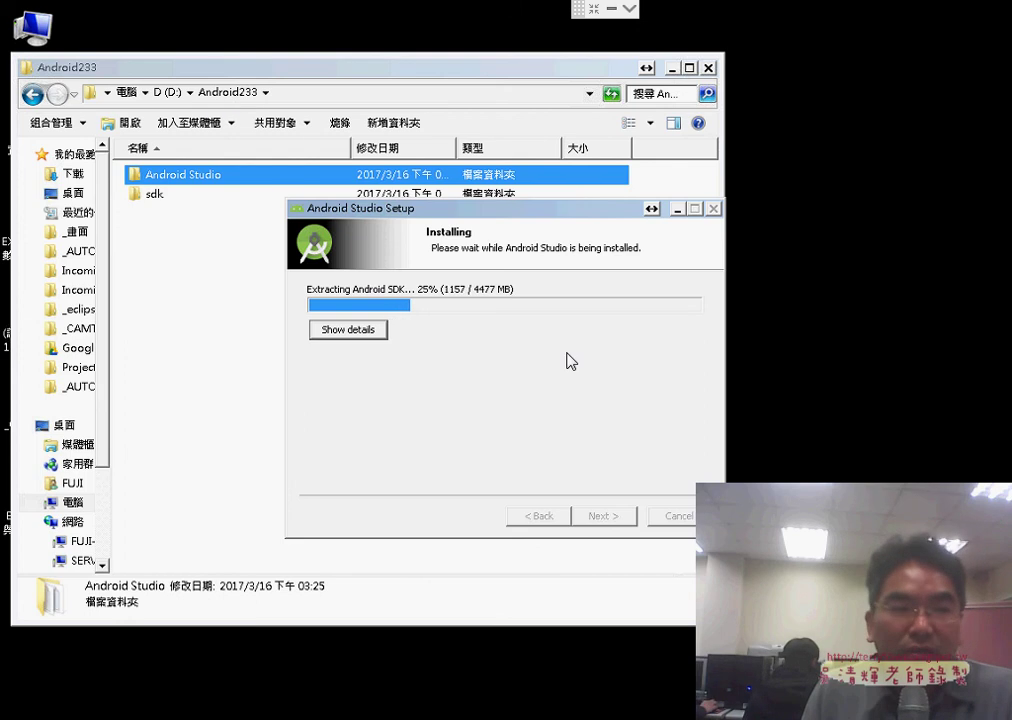
# - Browse the previous version's Android_Studio23\Android_Studio\bin folder on drive D and locate the studio.exe launcher
pyautogui.click(168, 93)
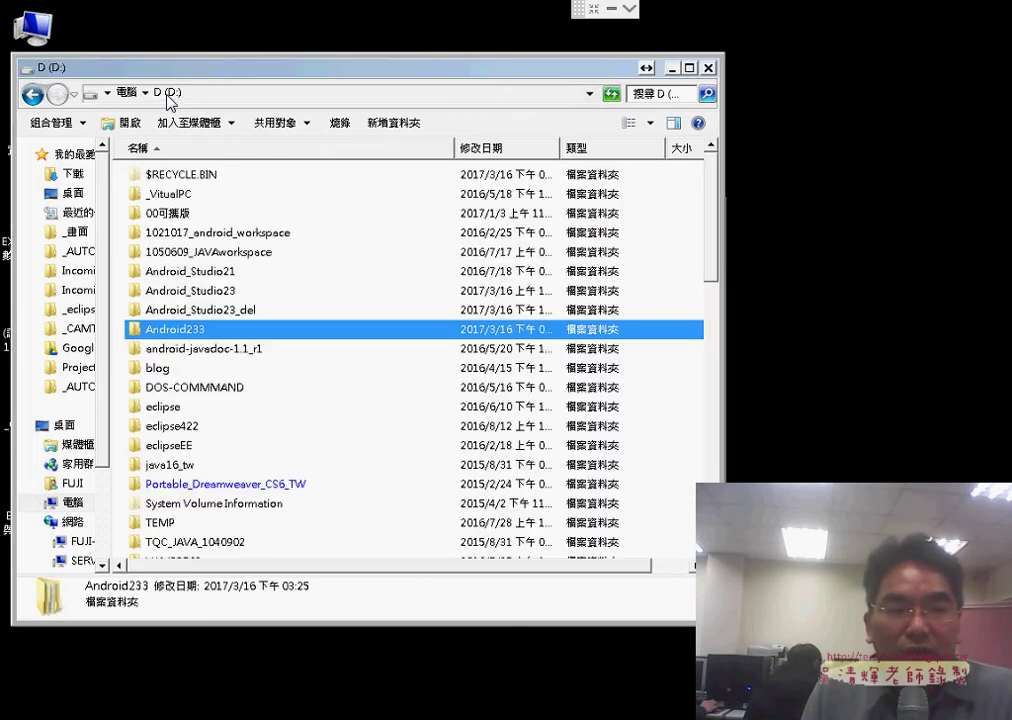
pyautogui.doubleClick(241, 292)
pyautogui.click(222, 175)
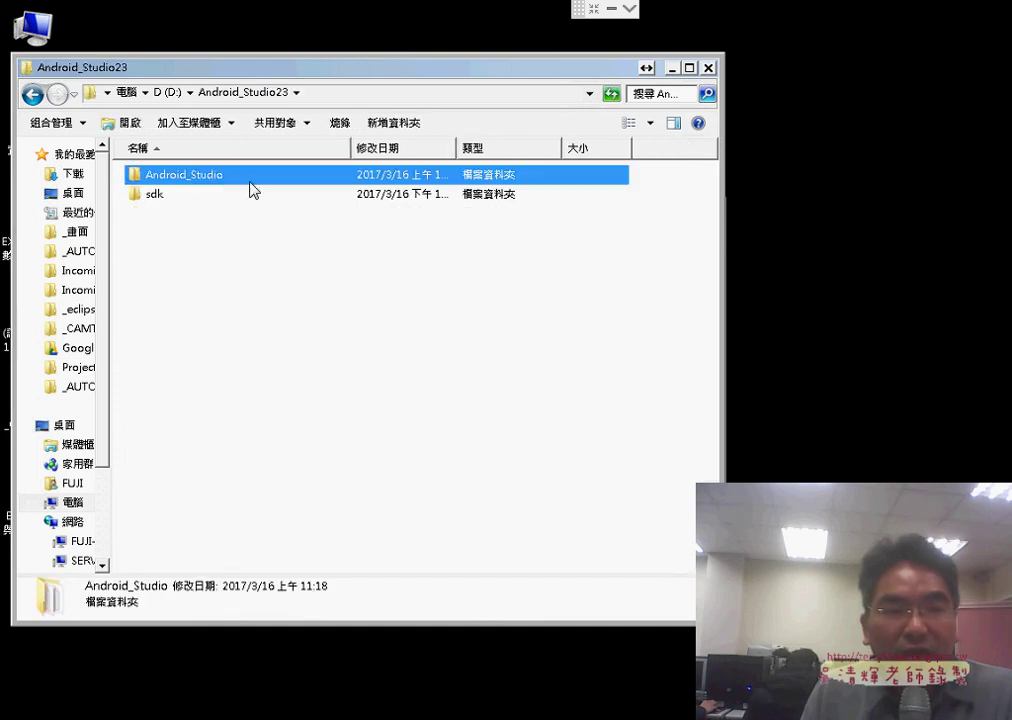
pyautogui.doubleClick(250, 182)
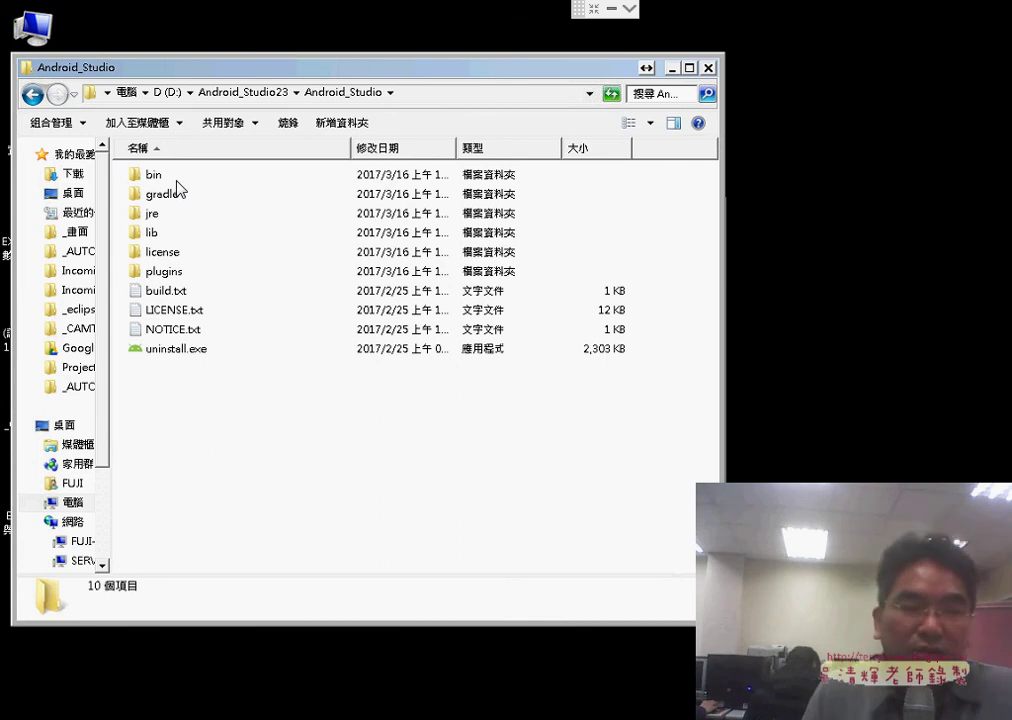
pyautogui.click(252, 92)
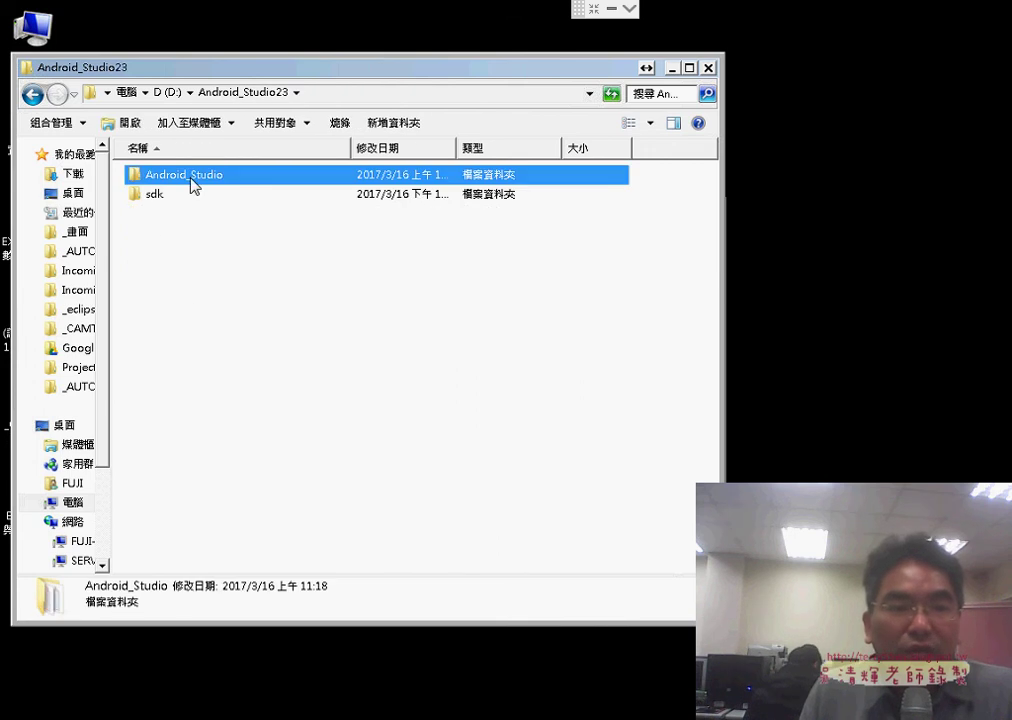
pyautogui.doubleClick(192, 186)
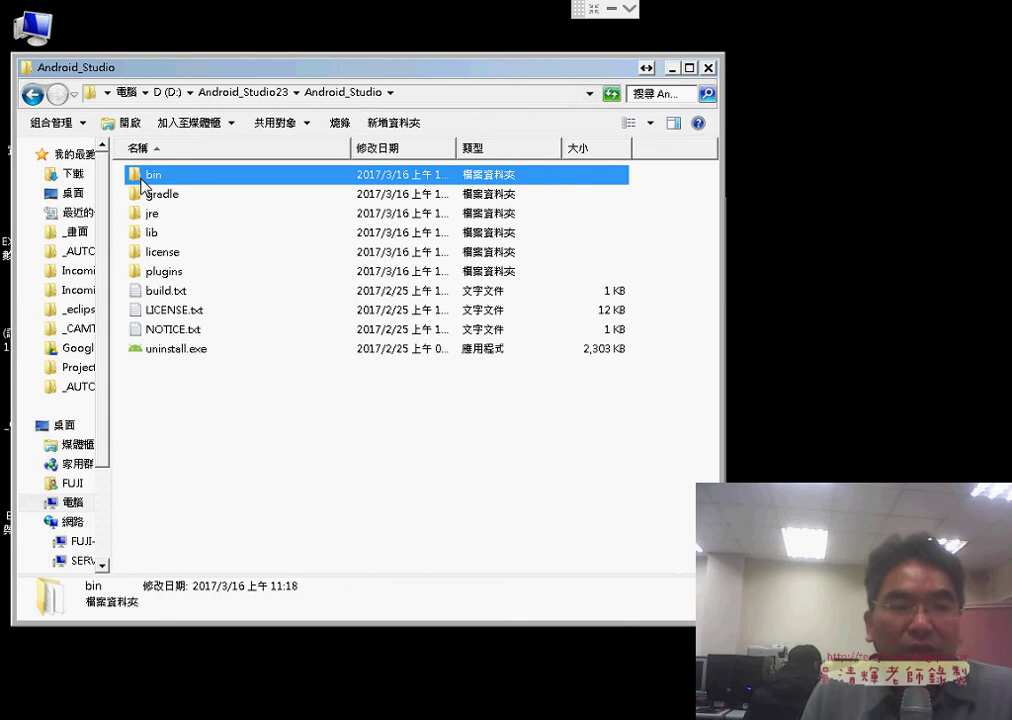
pyautogui.doubleClick(142, 183)
pyautogui.scroll(-1, 417, 340)
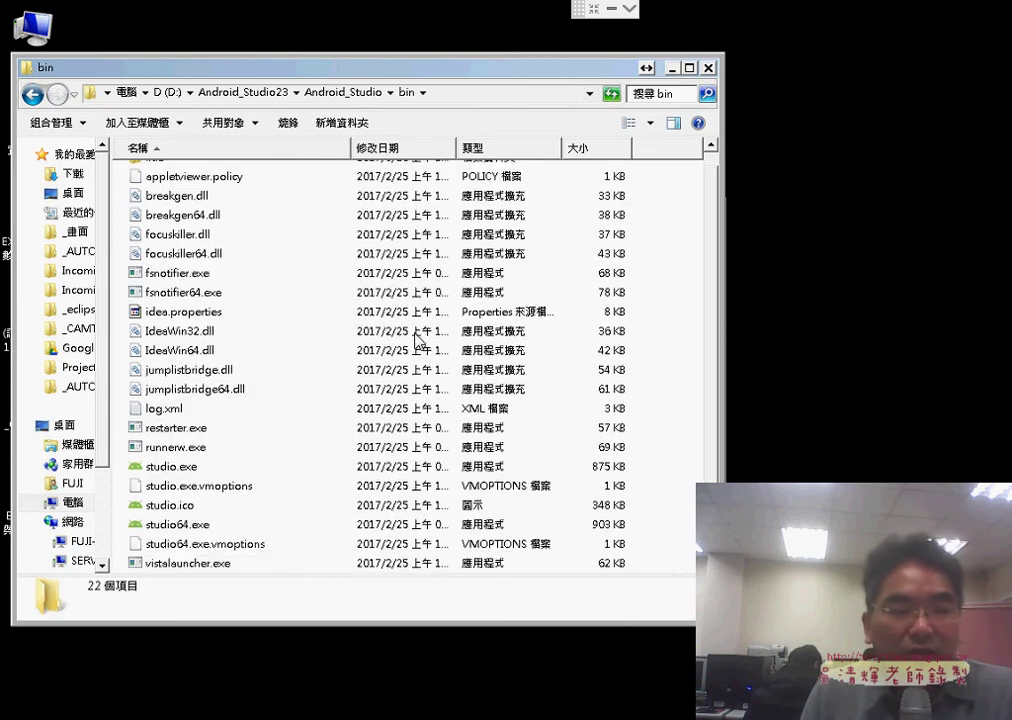
pyautogui.click(171, 470)
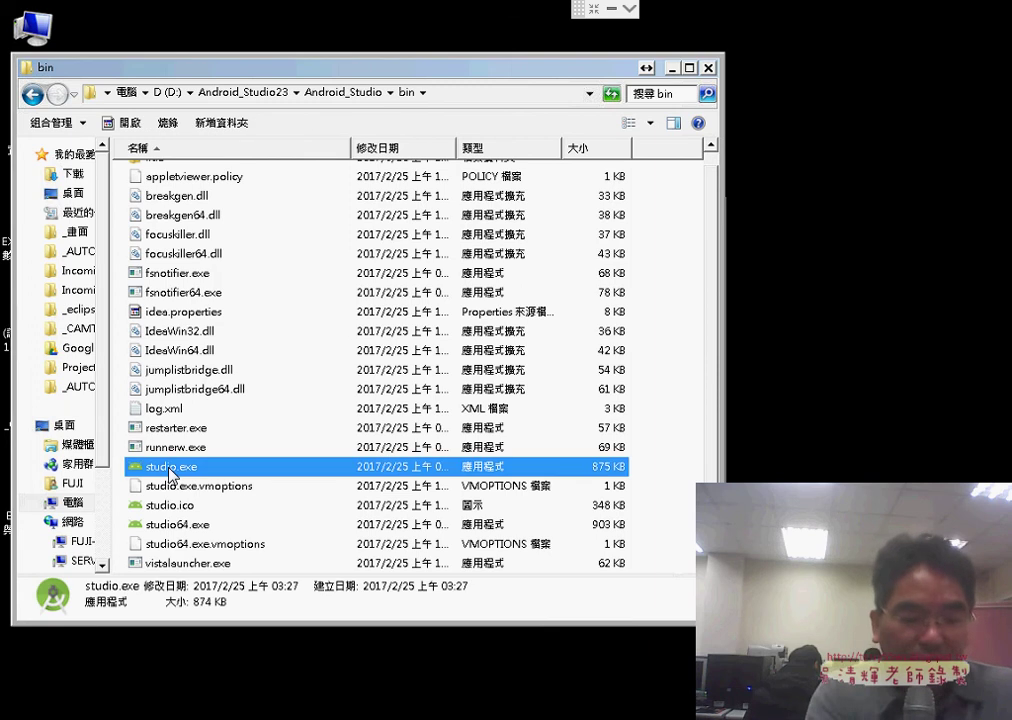
pyautogui.doubleClick(171, 468)
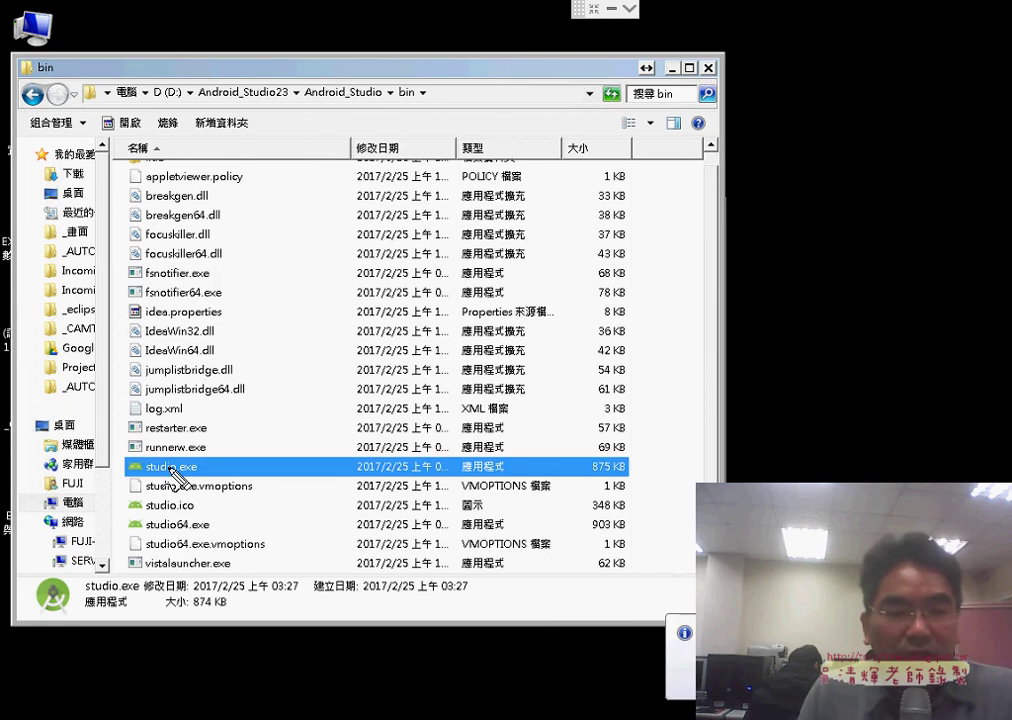
pyautogui.moveTo(163, 480)
pyautogui.mouseDown()
pyautogui.moveTo(140, 482)
pyautogui.moveTo(208, 482)
pyautogui.moveTo(140, 542)
pyautogui.moveTo(226, 522)
pyautogui.moveTo(228, 543)
pyautogui.mouseUp()
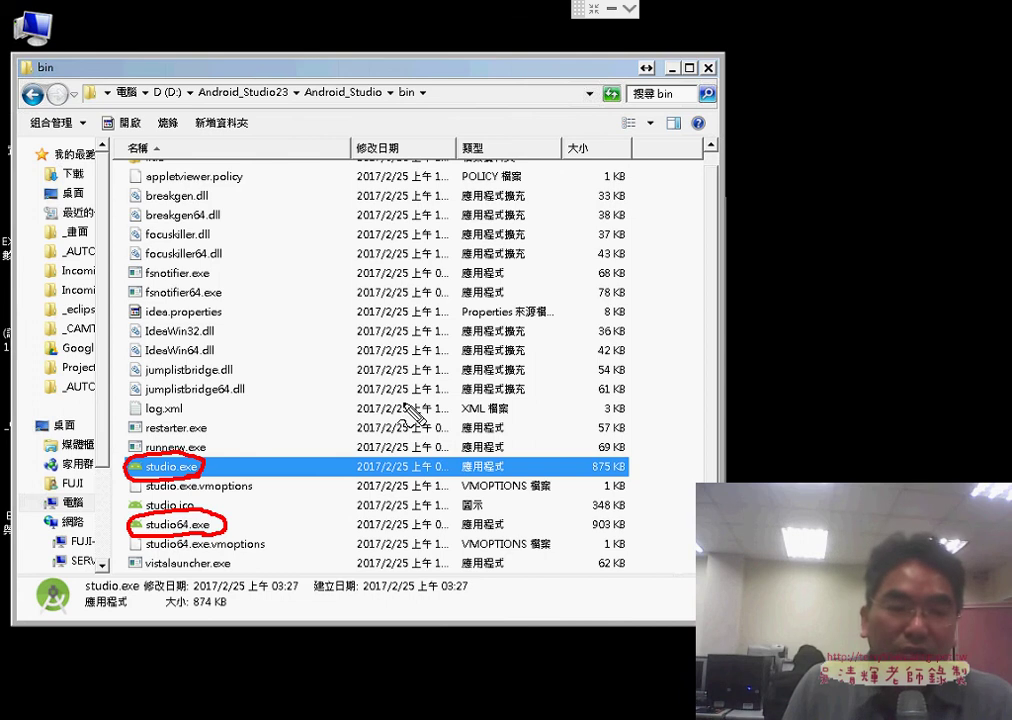
pyautogui.moveTo(428, 350)
pyautogui.mouseDown()
pyautogui.moveTo(470, 350)
pyautogui.moveTo(442, 380)
pyautogui.mouseUp()
pyautogui.moveTo(483, 343)
pyautogui.mouseDown()
pyautogui.moveTo(479, 366)
pyautogui.moveTo(513, 370)
pyautogui.moveTo(524, 400)
pyautogui.mouseUp()
pyautogui.moveTo(545, 350)
pyautogui.mouseDown()
pyautogui.moveTo(560, 388)
pyautogui.moveTo(620, 362)
pyautogui.mouseUp()
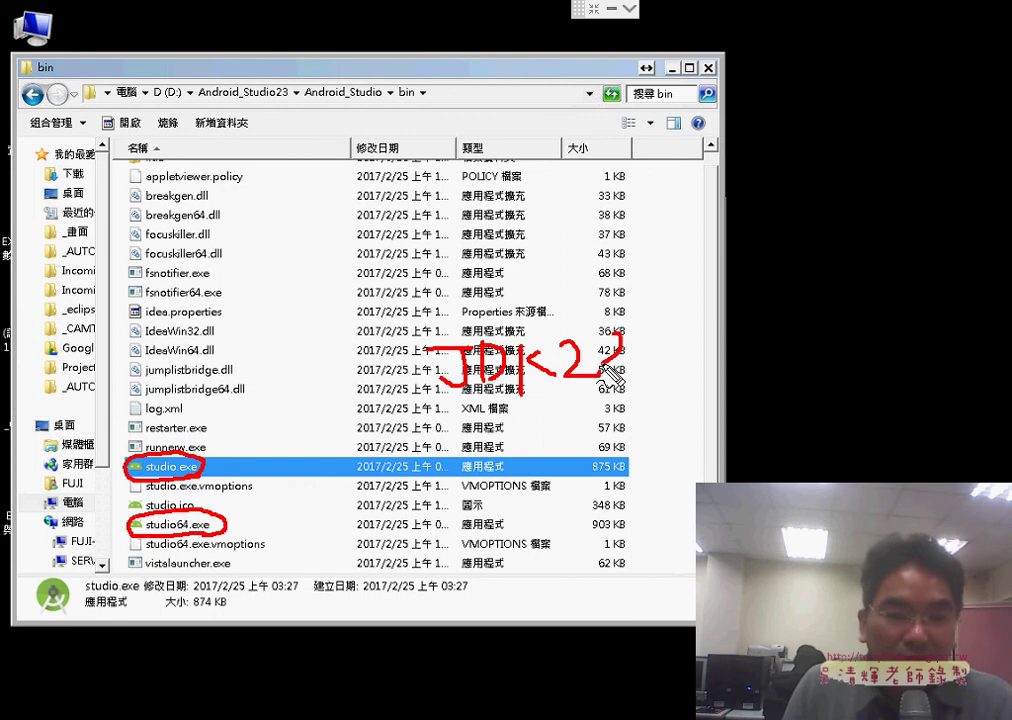
pyautogui.moveTo(558, 343)
pyautogui.mouseDown()
pyautogui.moveTo(599, 384)
pyautogui.moveTo(612, 348)
pyautogui.moveTo(658, 396)
pyautogui.mouseUp()
pyautogui.moveTo(430, 378)
pyautogui.mouseDown()
pyautogui.moveTo(228, 470)
pyautogui.moveTo(260, 485)
pyautogui.mouseUp()
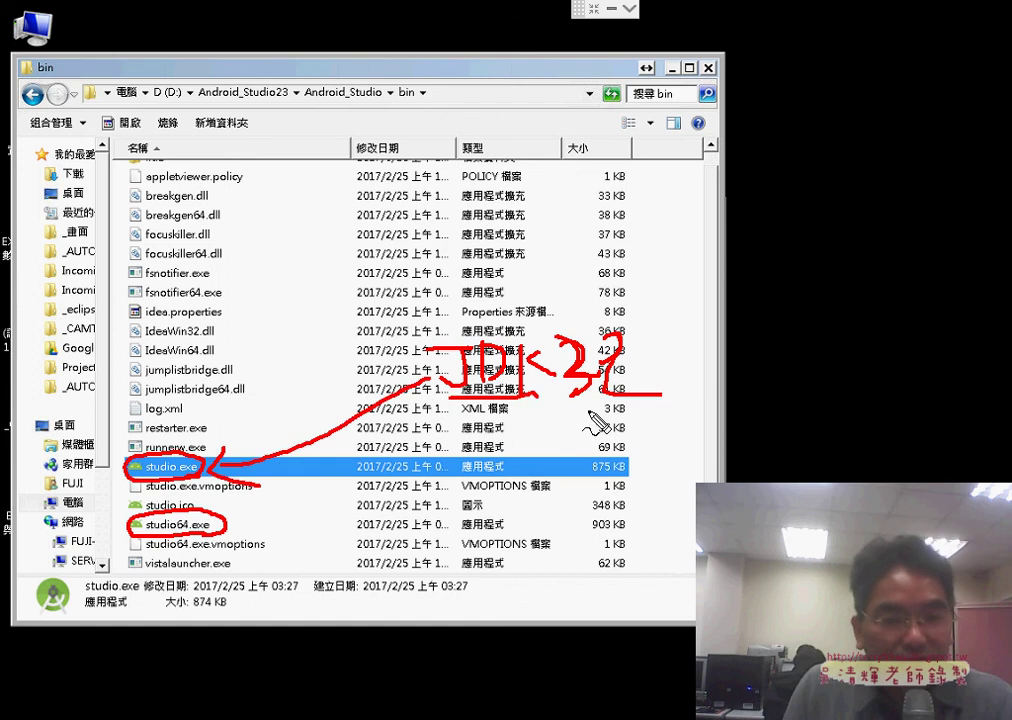
pyautogui.moveTo(597, 420)
pyautogui.mouseDown()
pyautogui.moveTo(603, 440)
pyautogui.moveTo(648, 447)
pyautogui.moveTo(628, 470)
pyautogui.mouseUp()
pyautogui.moveTo(530, 440)
pyautogui.mouseDown()
pyautogui.moveTo(283, 523)
pyautogui.moveTo(315, 531)
pyautogui.mouseUp()
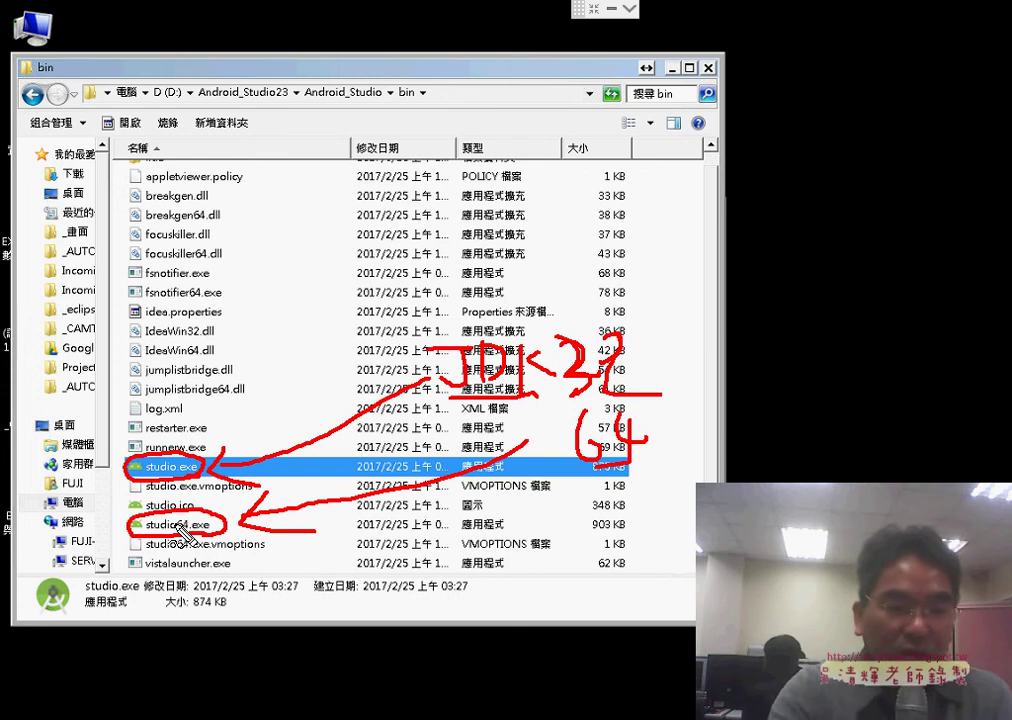
pyautogui.press('Escape')
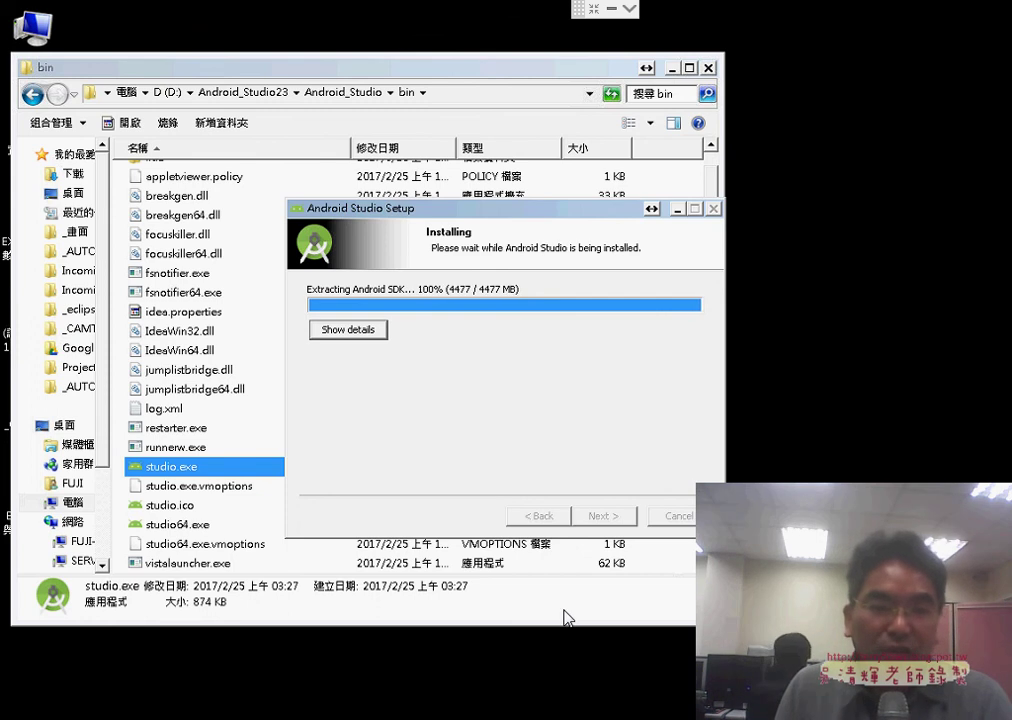
# - Consult the PowerPoint slide showing the studio64.exe launcher, then return to the remote desktop and view the Android_Studio23 folder
pyautogui.click(612, 10)
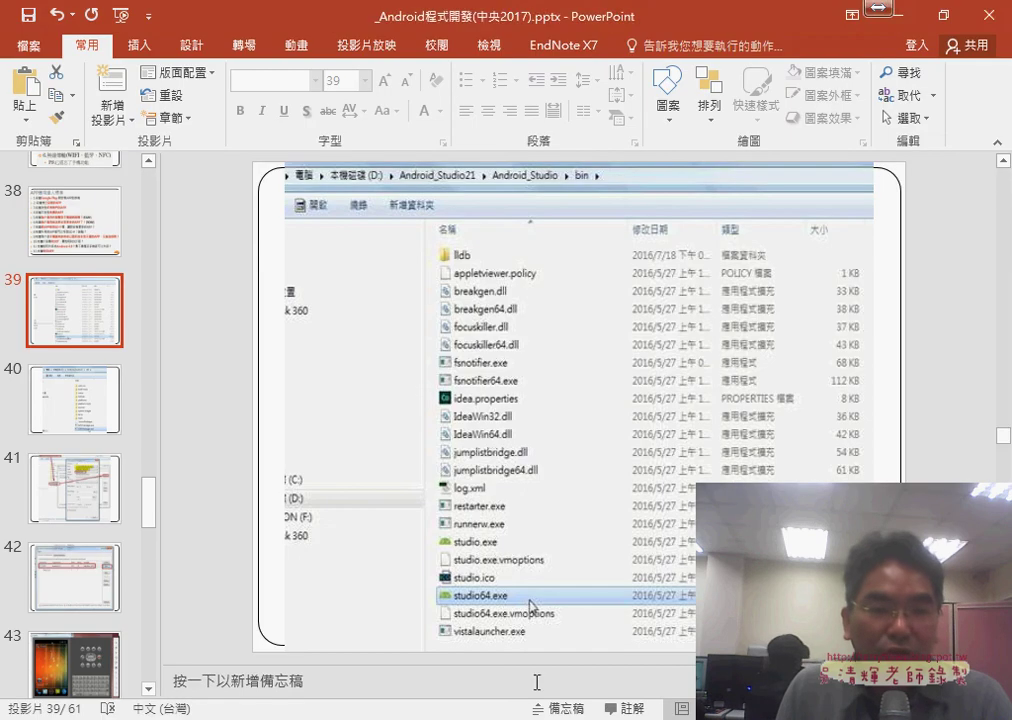
pyautogui.click(877, 8)
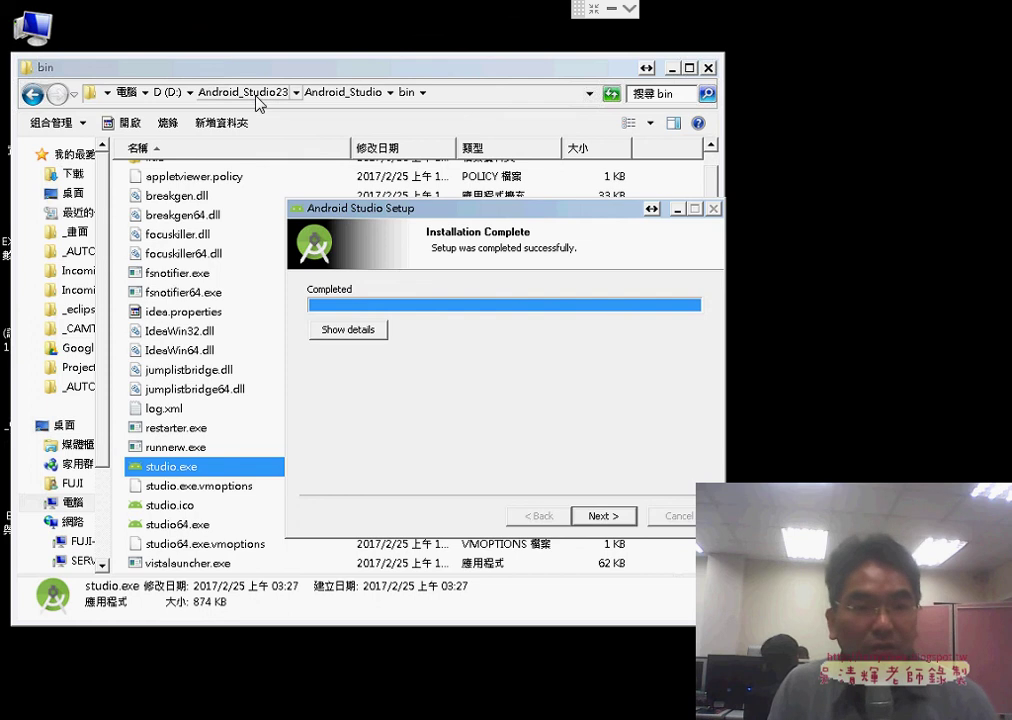
pyautogui.click(244, 93)
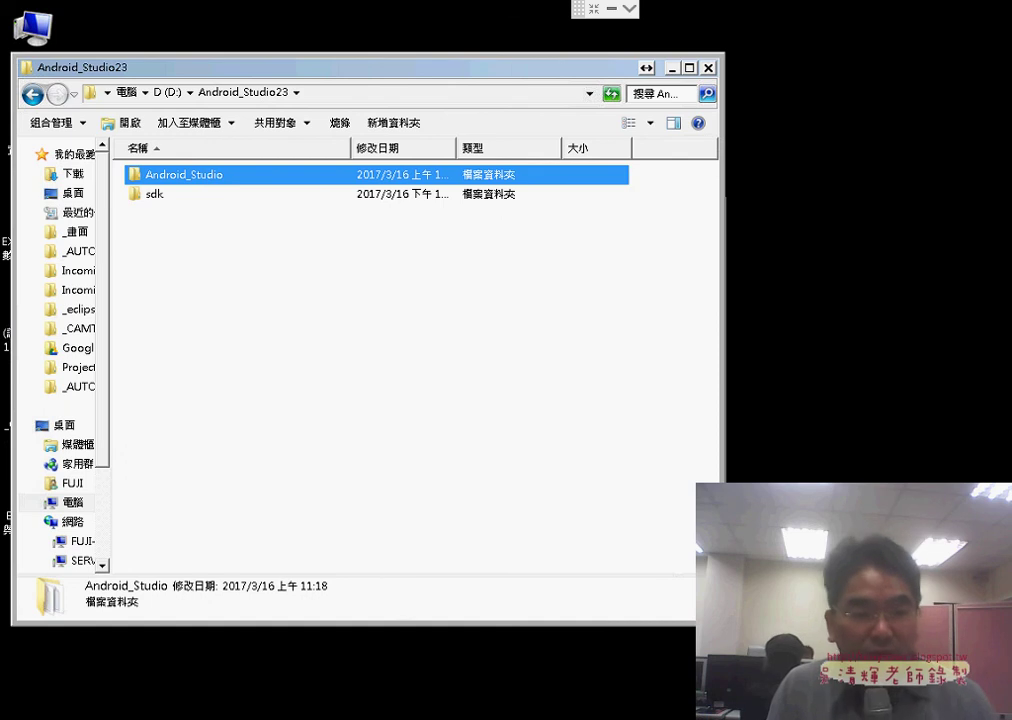
# - Return to the setup wizard, show the installation details, and finish setup with Start Android Studio enabled
pyautogui.hotkey('alt', 'Tab')
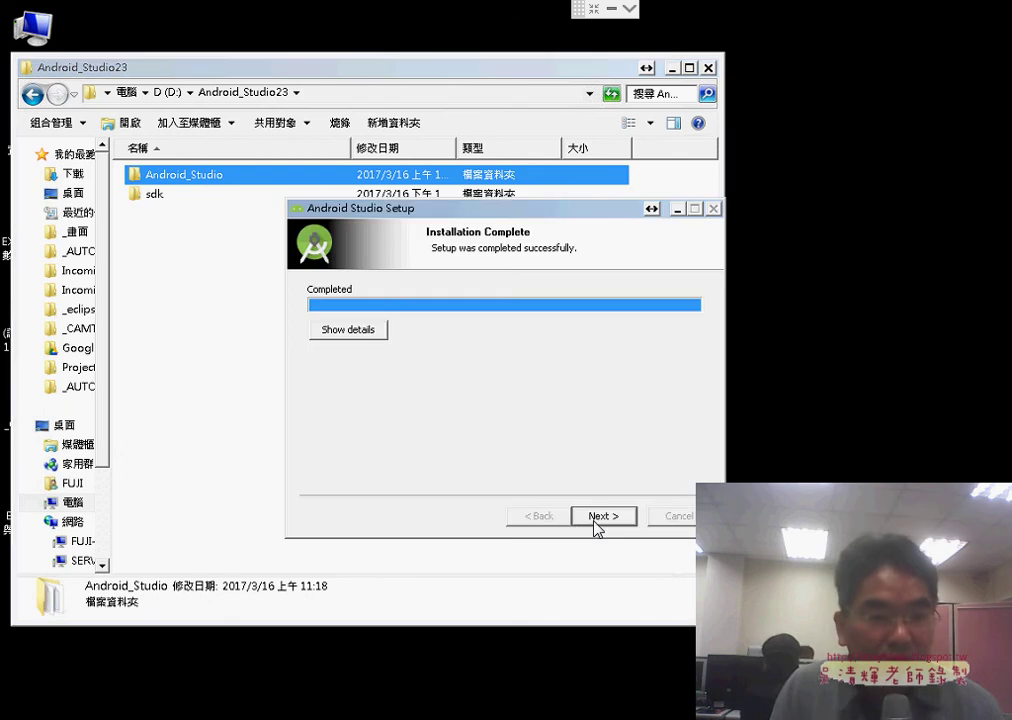
pyautogui.click(350, 332)
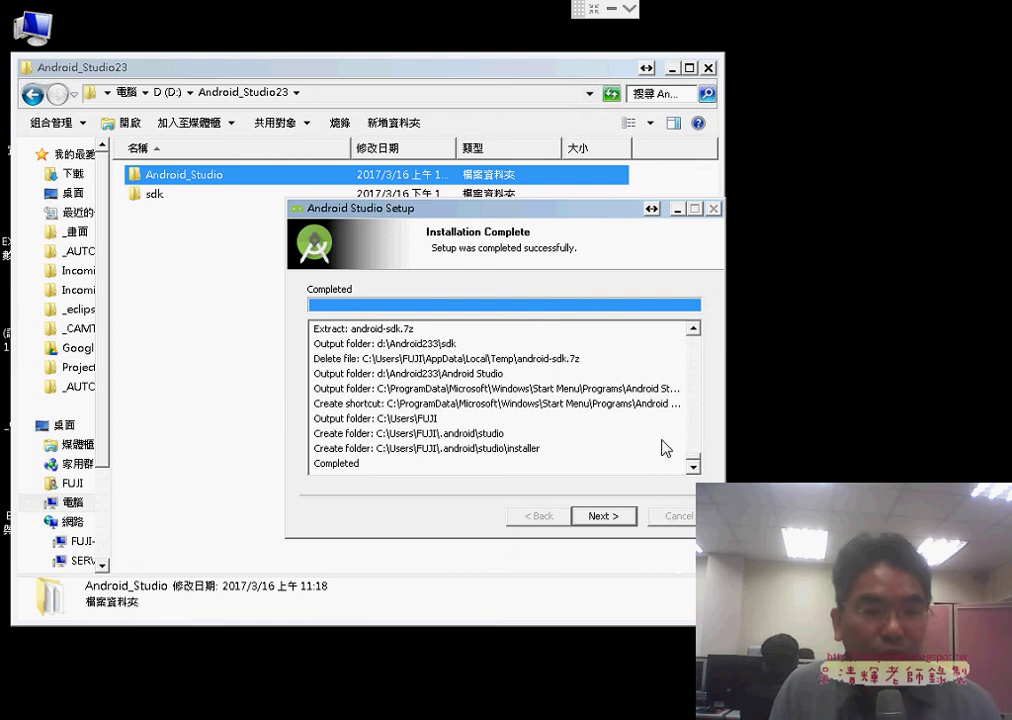
pyautogui.click(604, 516)
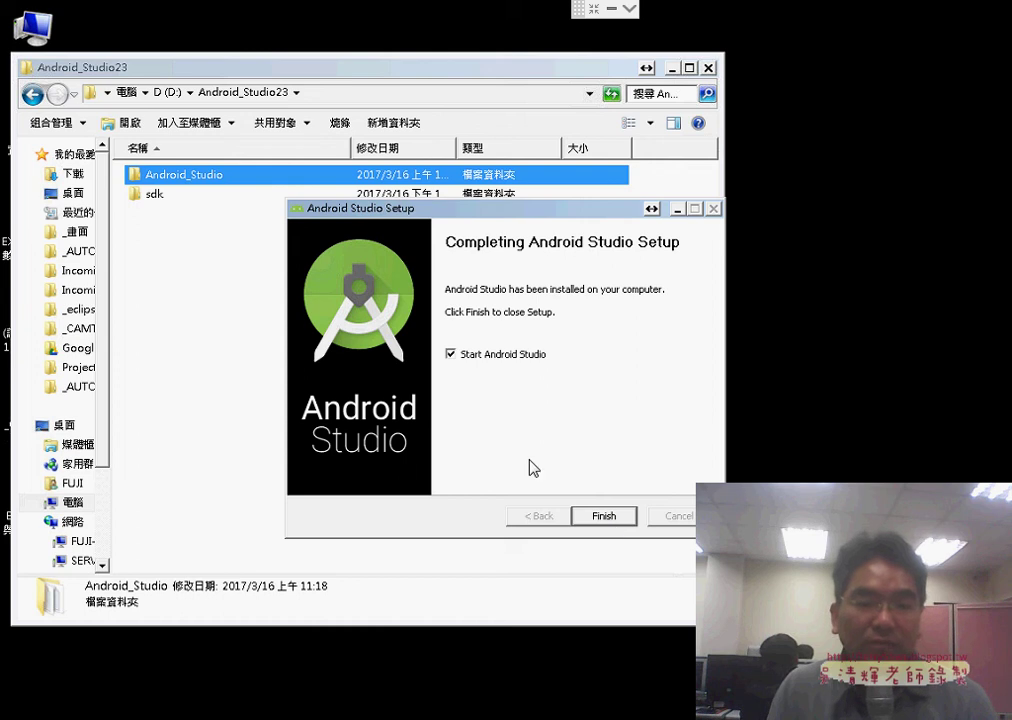
pyautogui.click(618, 515)
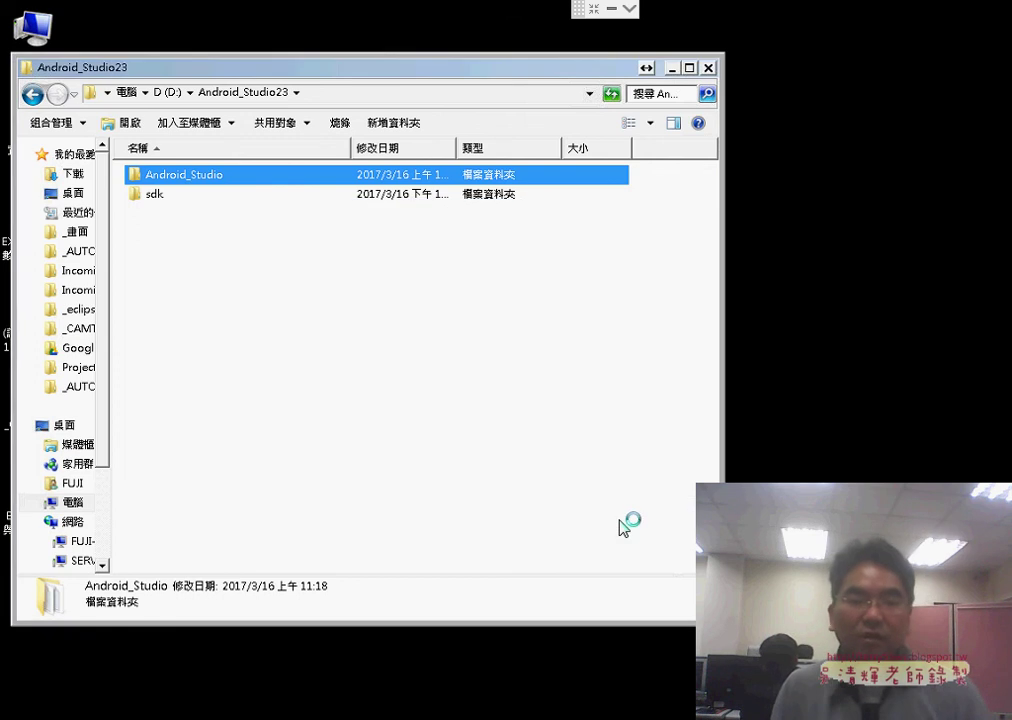